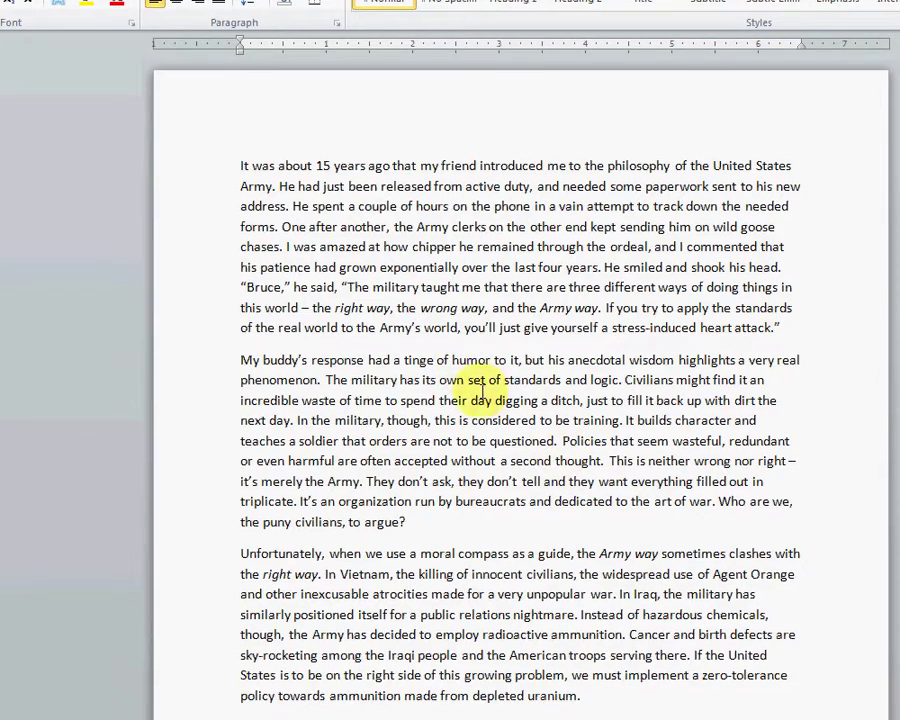
Step: Type the student's name as the first line at the top of the essay
scroll(490, 400, down, 9)
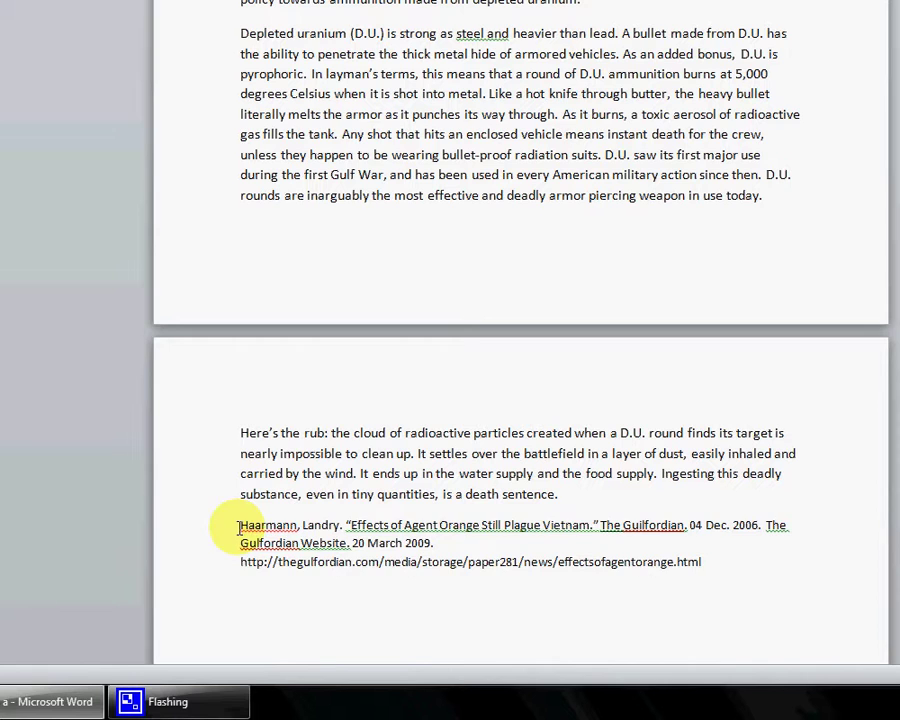
drag(708, 562, 181, 526)
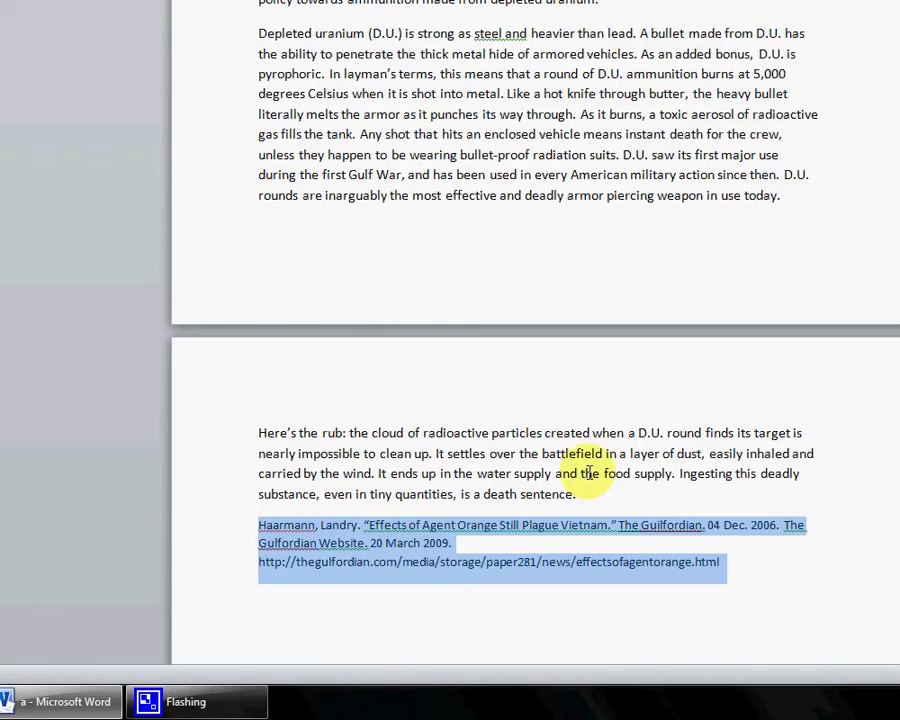
scroll(575, 440, up, 10)
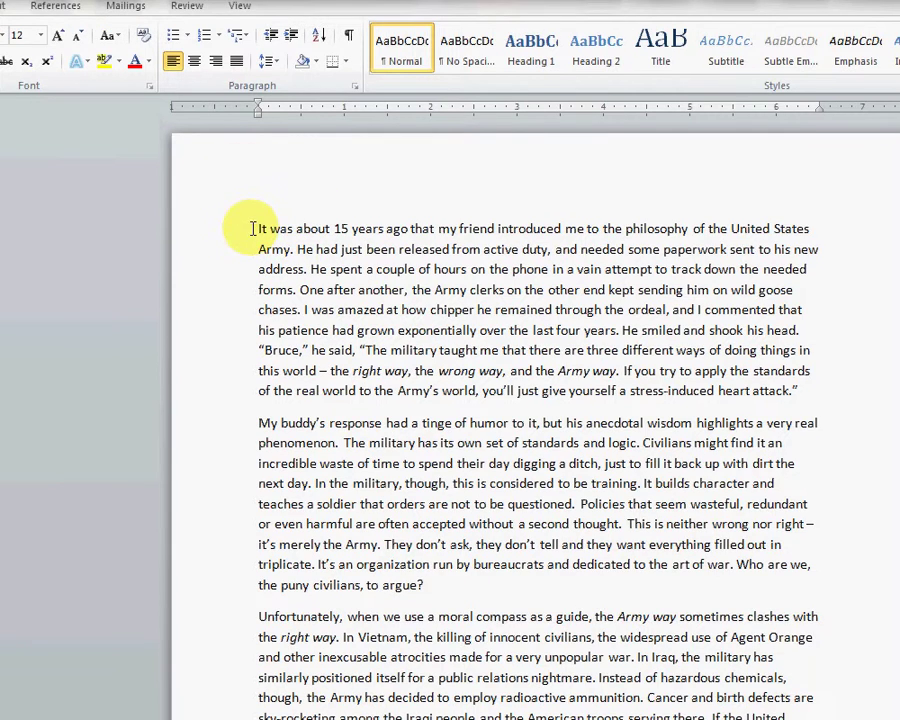
click(252, 228)
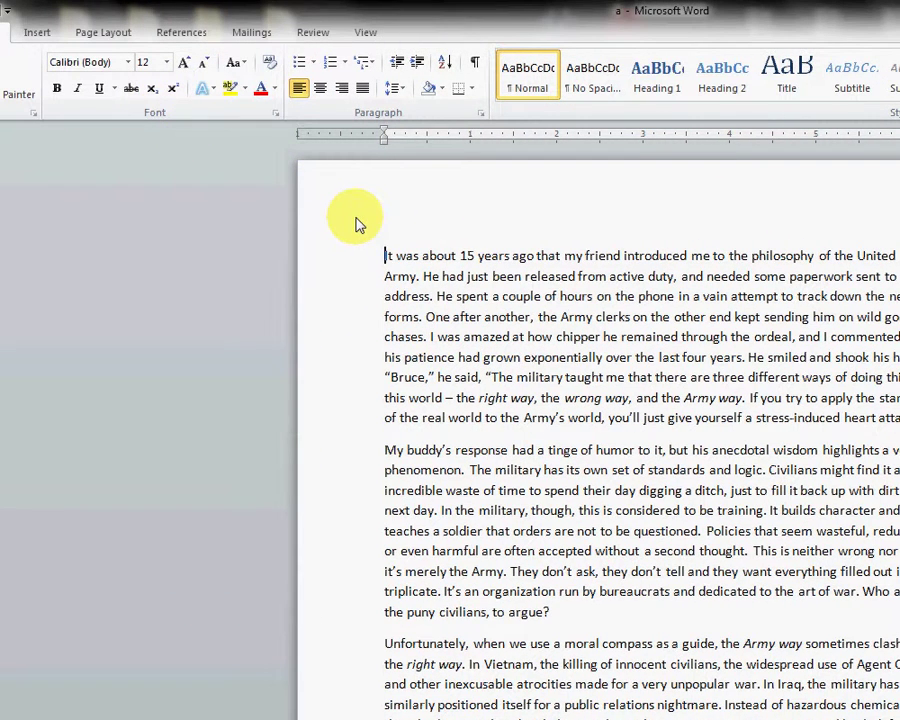
key(Delete)
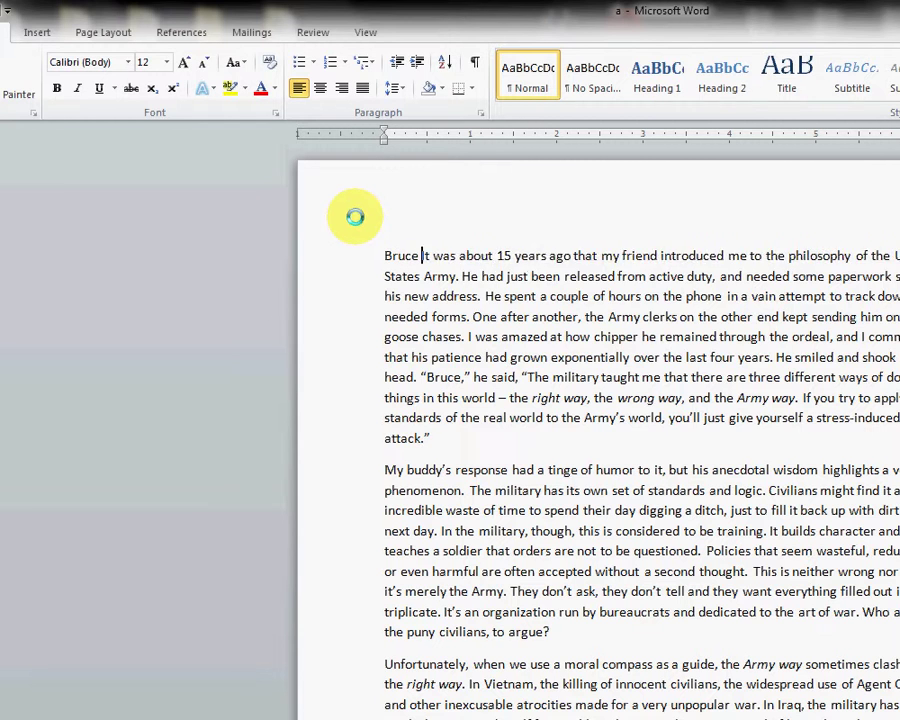
key(Return)
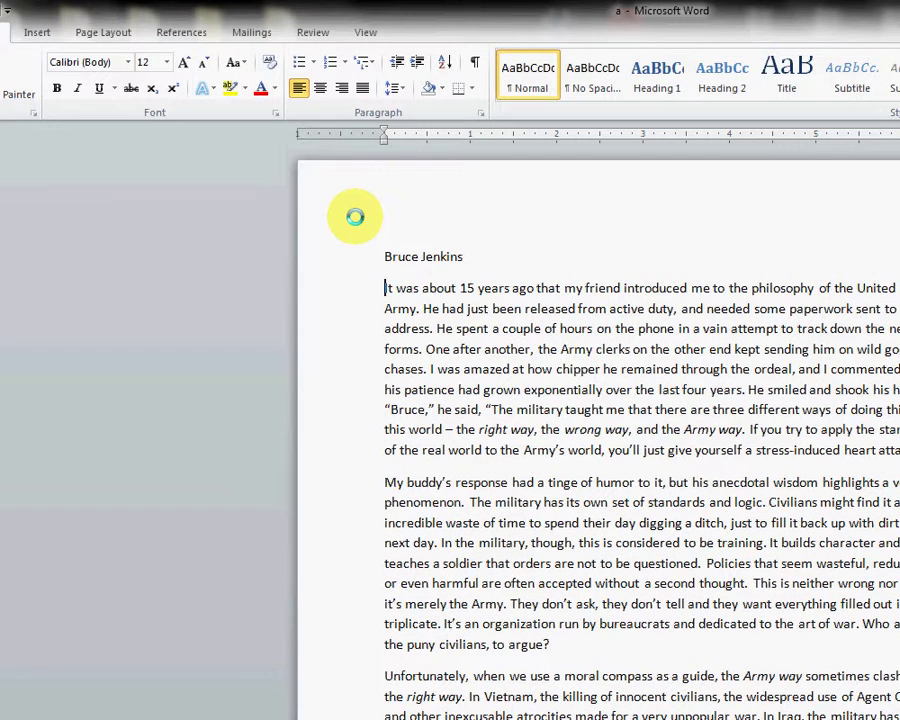
Step: Add (Professor's Name), (Course Name) and (Date) as separate lines beneath the name
text(()
text(Profess)
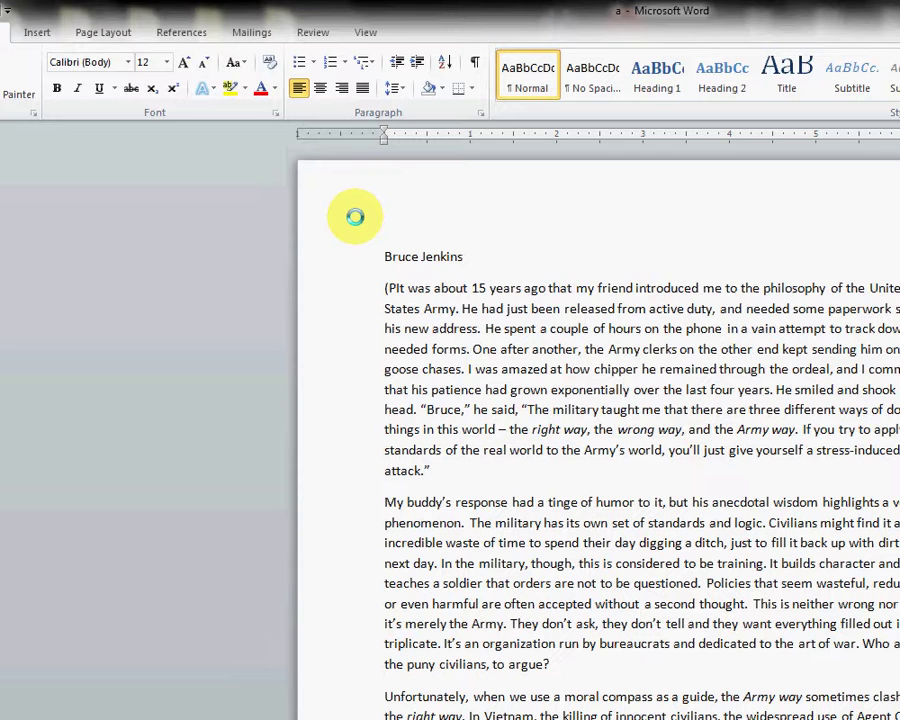
text(or's )
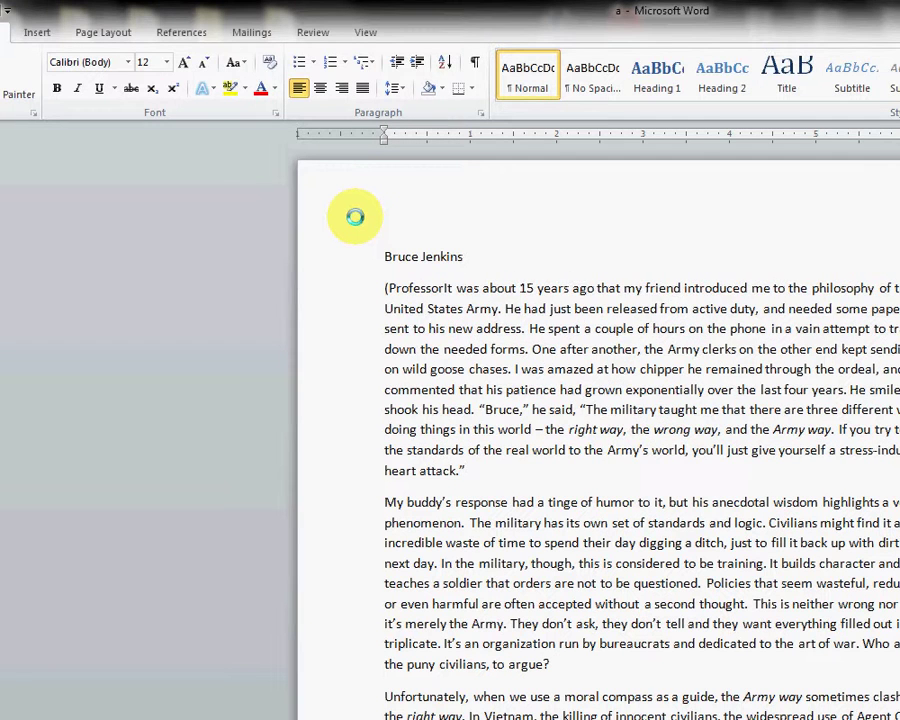
text(Name)
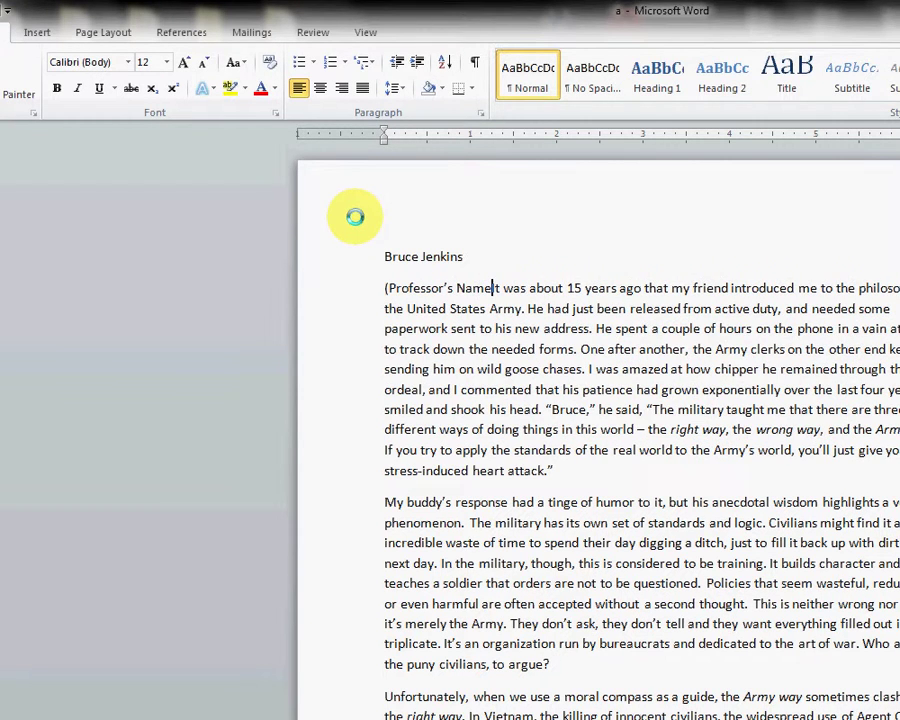
text())
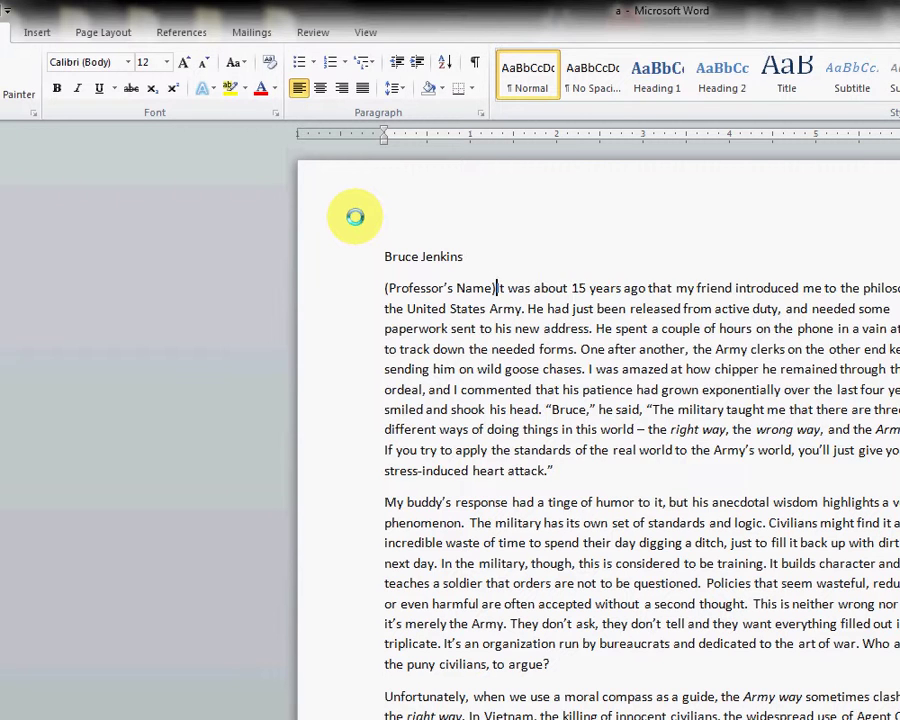
key(Return)
text((Courn)
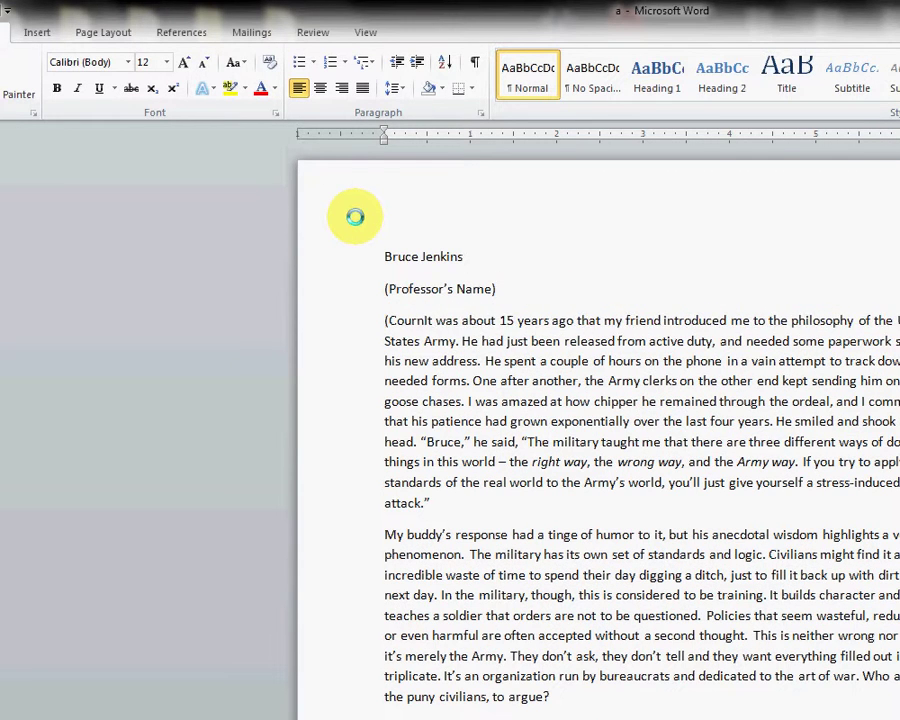
key(BackSpace)
text(se Name)
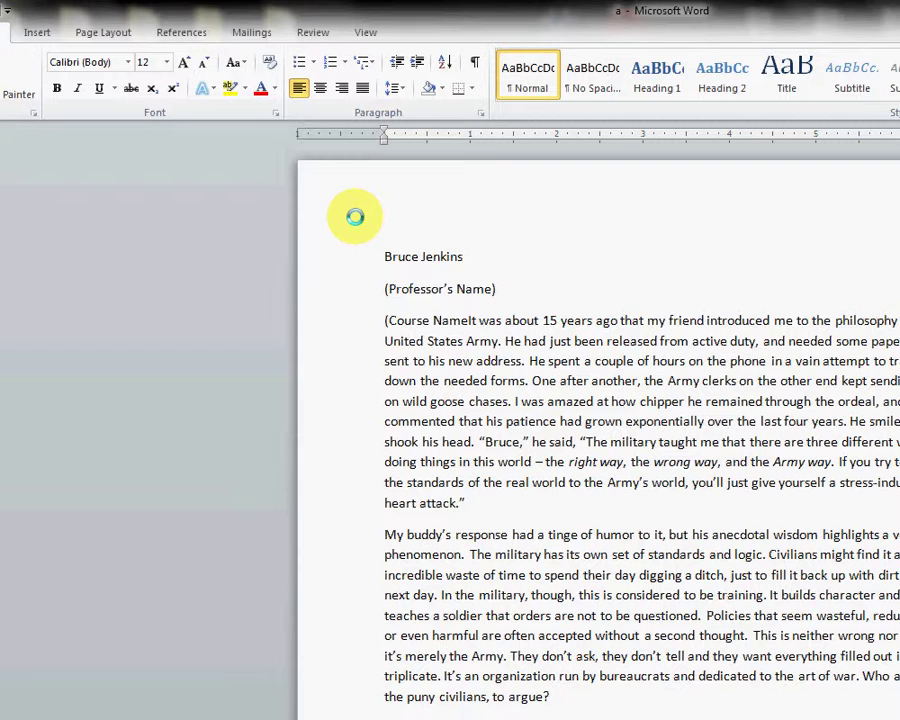
text())
key(Return)
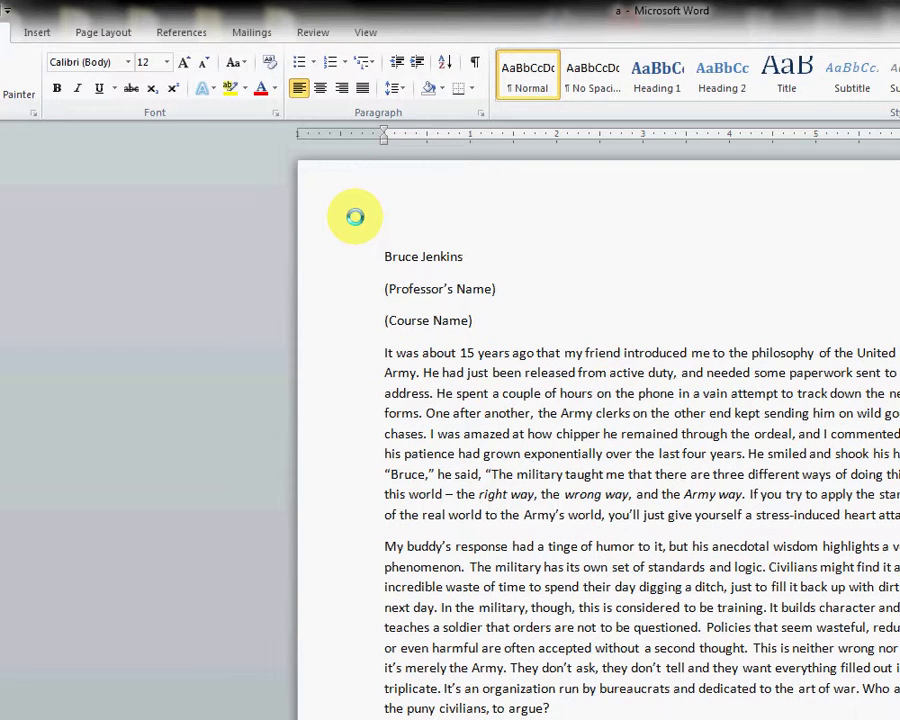
text(())
key(BackSpace)
key(BackSpace)
text((Date))
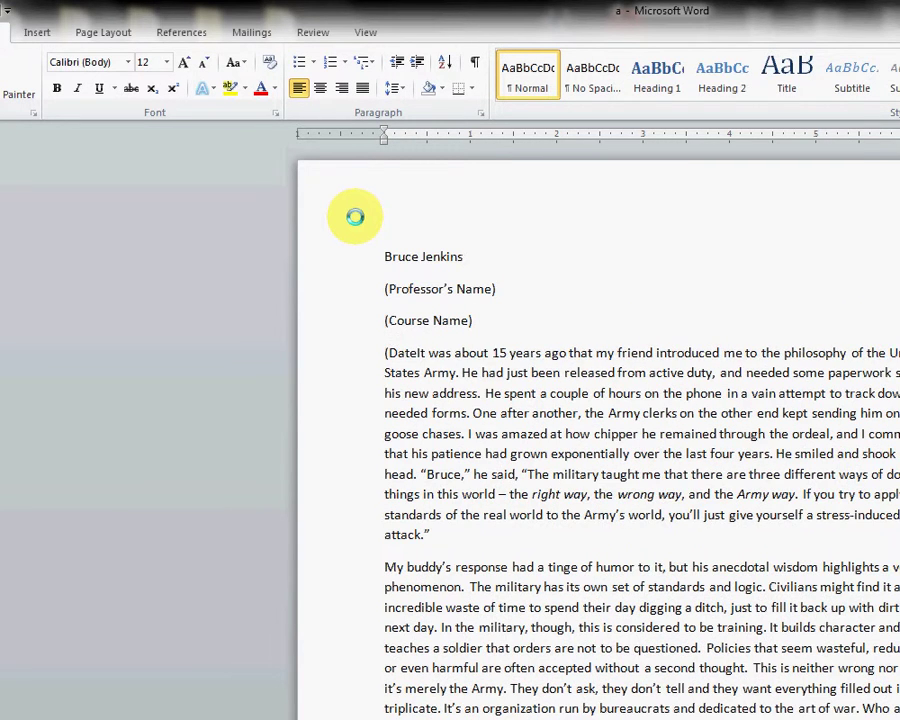
key(Return)
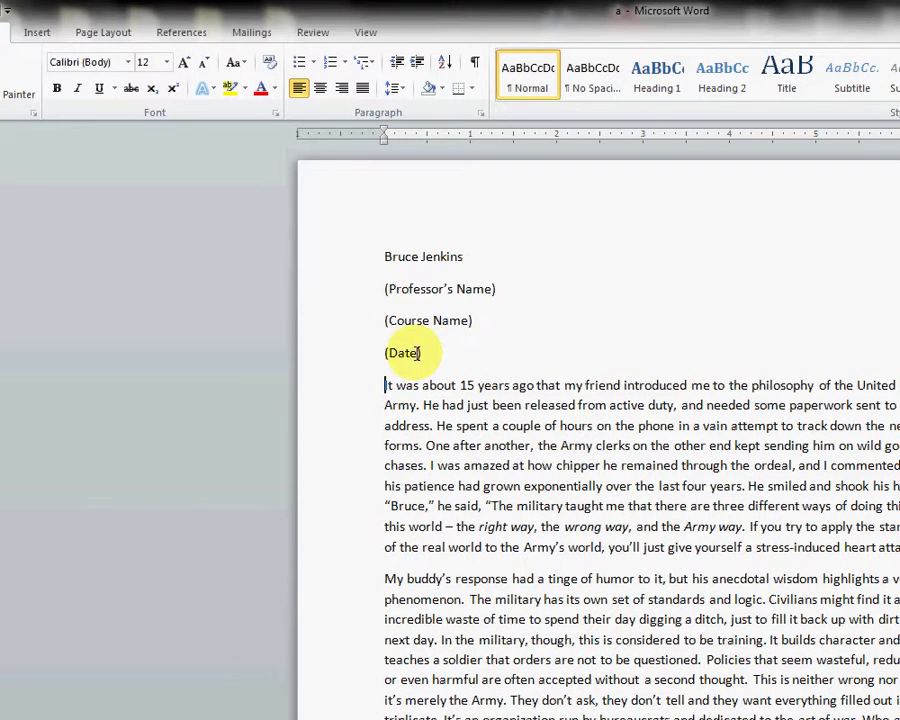
Step: Change the date to 25 September 2010 and add a centered line for the title
drag(418, 352, 388, 357)
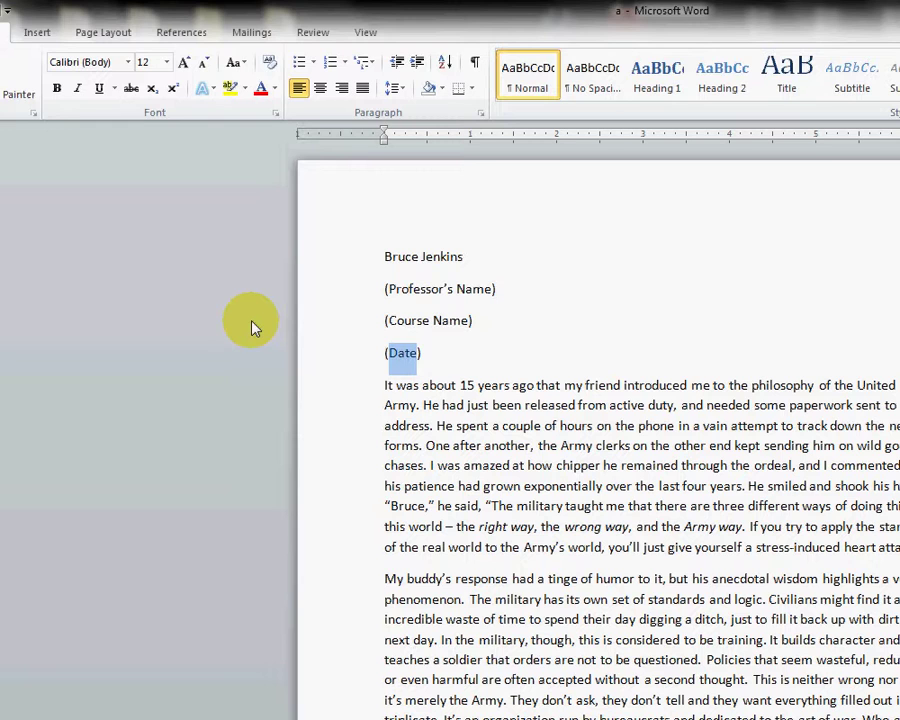
text(25 S)
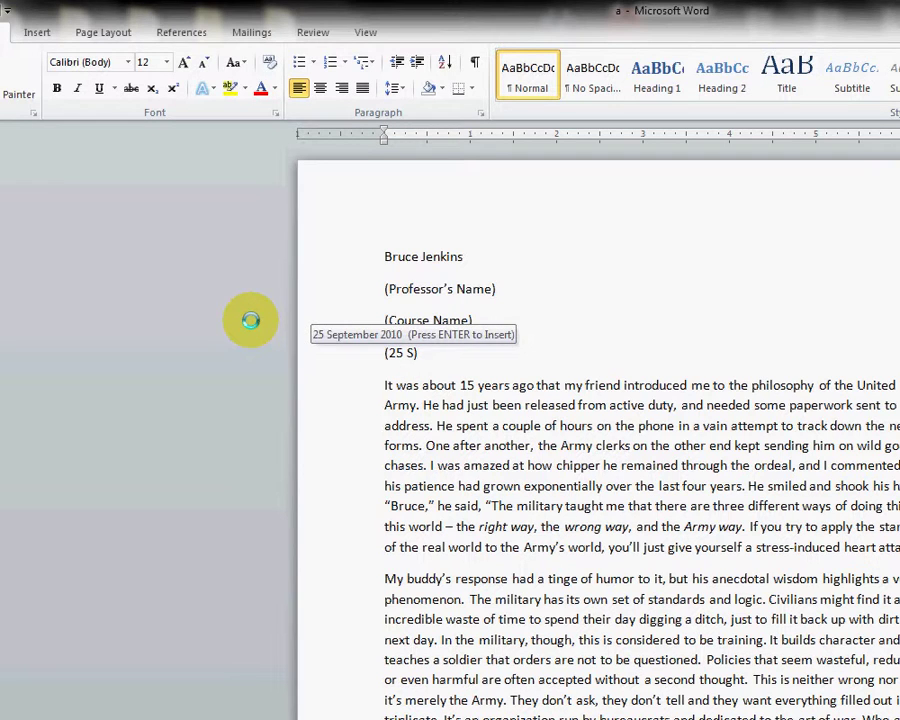
text(eptemb)
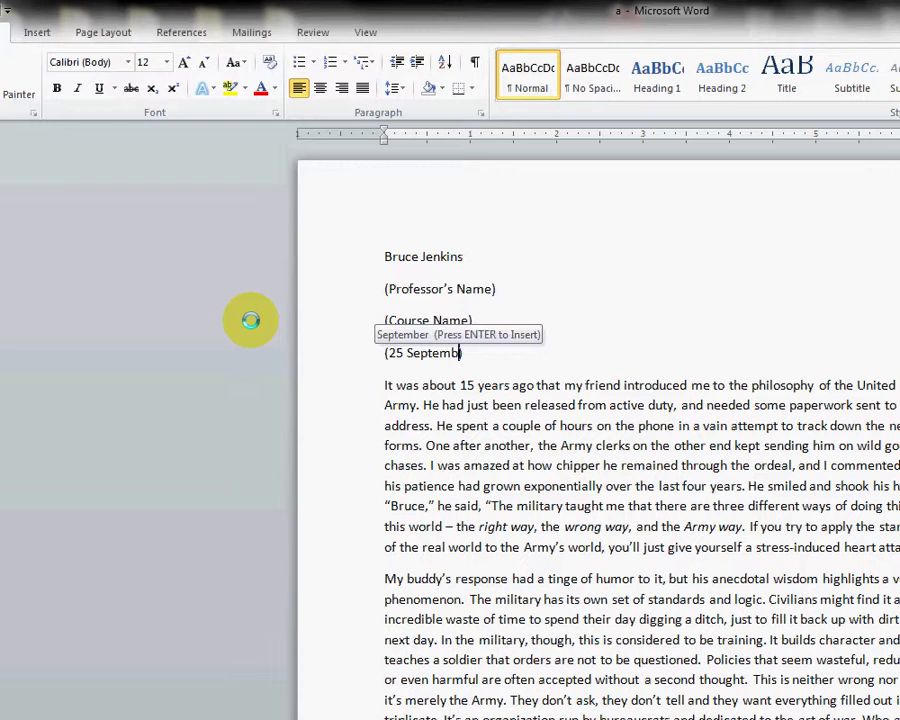
text(er 20)
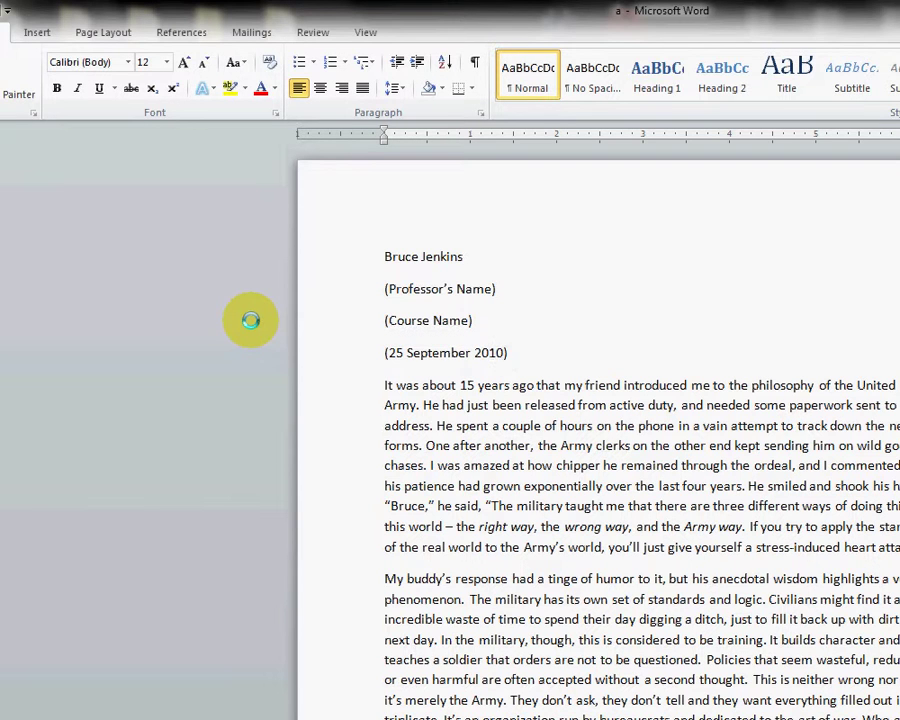
text(10))
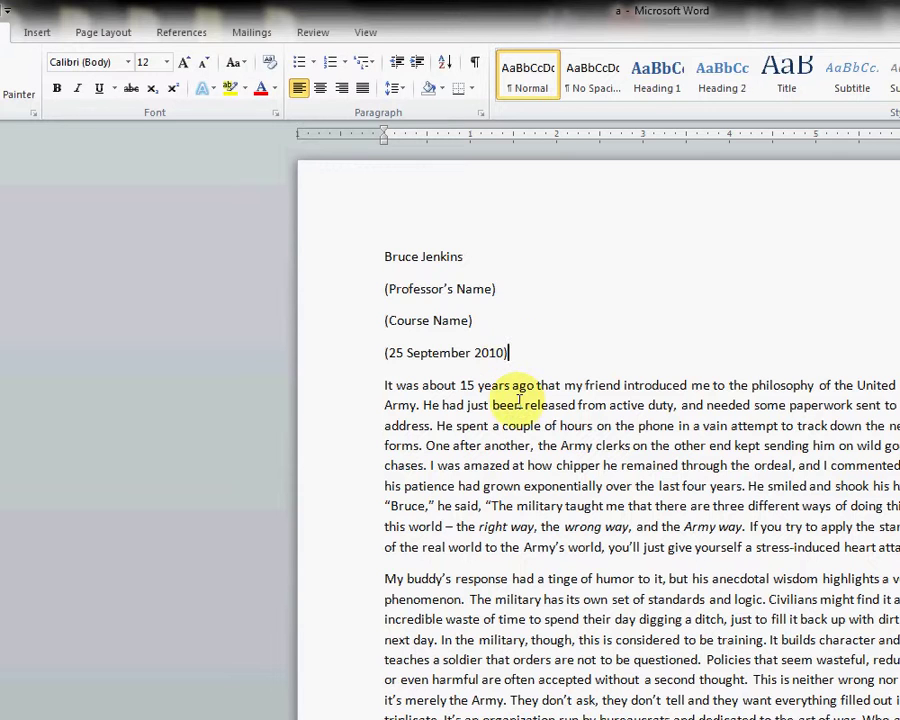
key(Return)
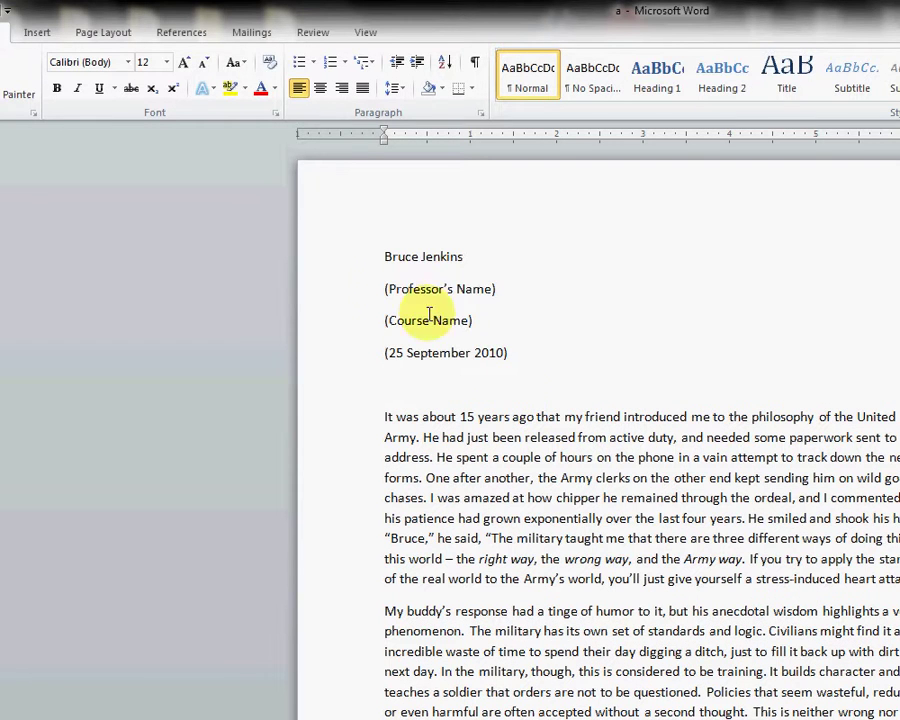
click(322, 92)
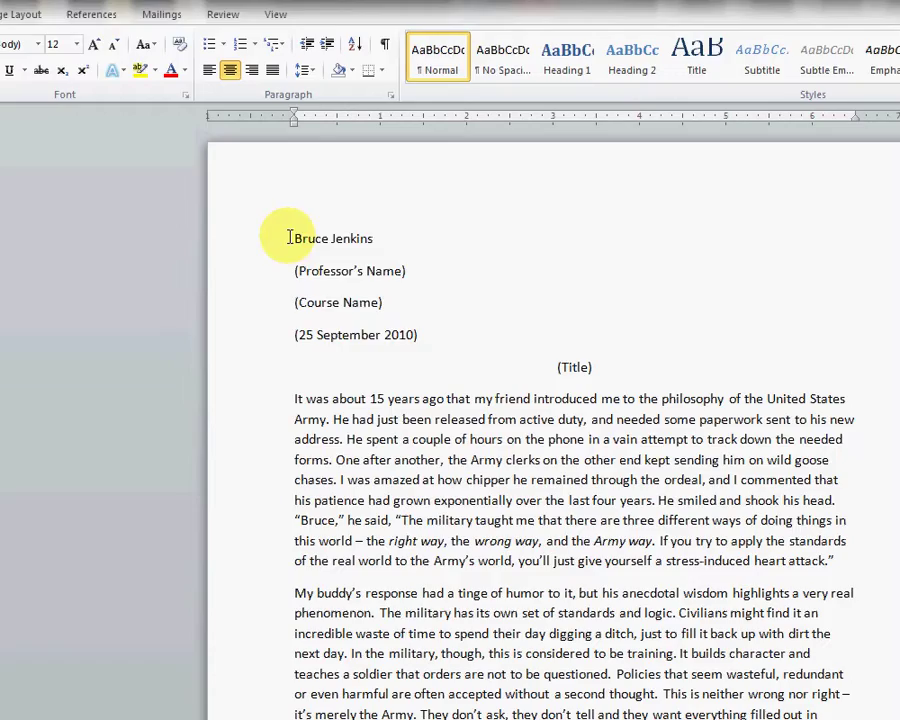
Step: Select the heading and essay text and set it all to 12 pt
drag(292, 236, 799, 282)
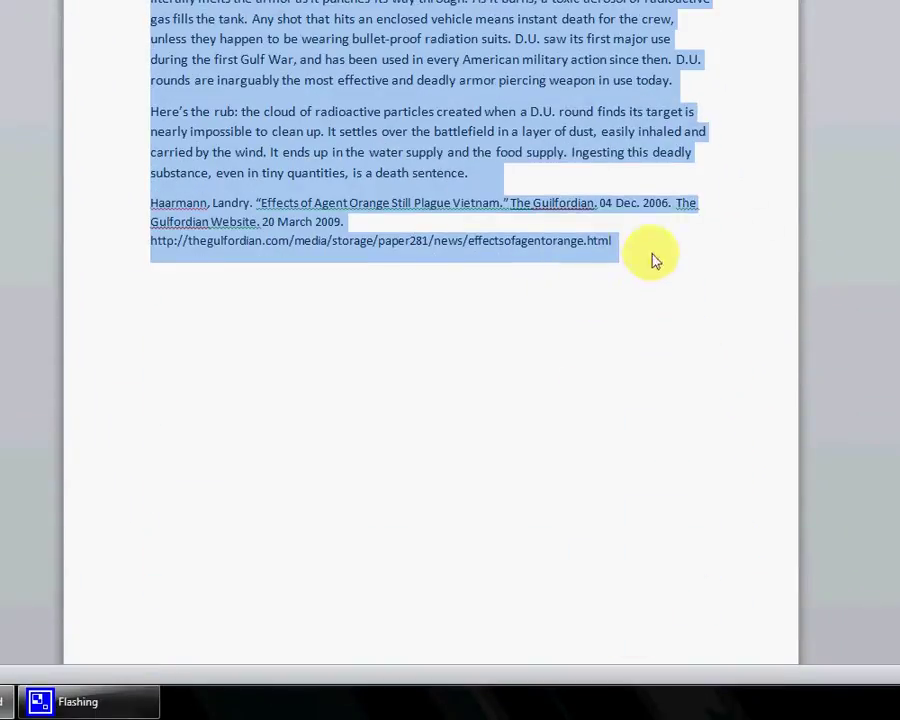
scroll(432, 170, up, 15)
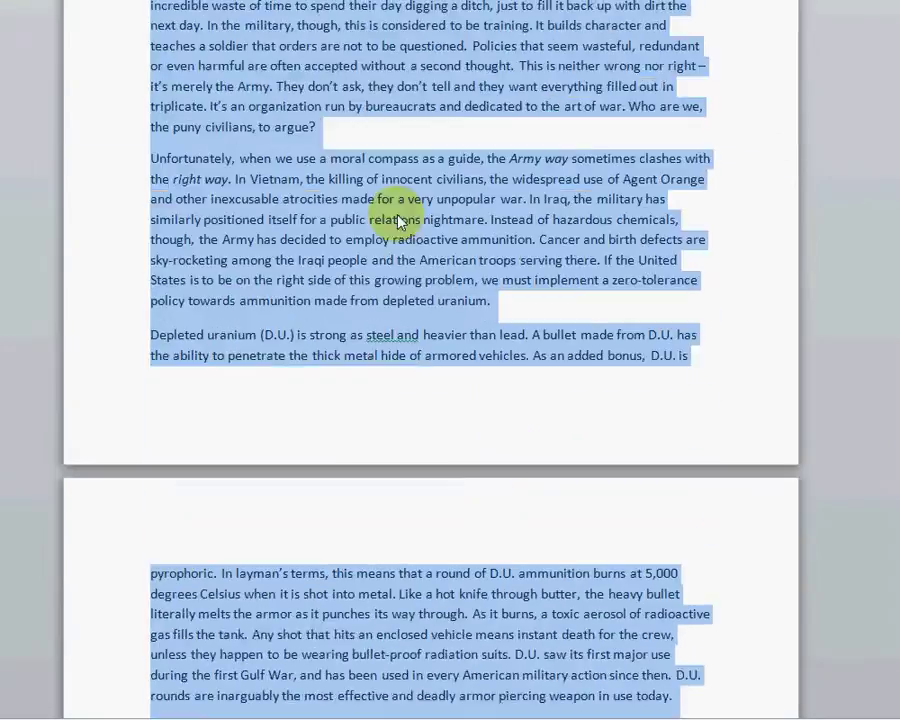
scroll(373, 215, up, 2)
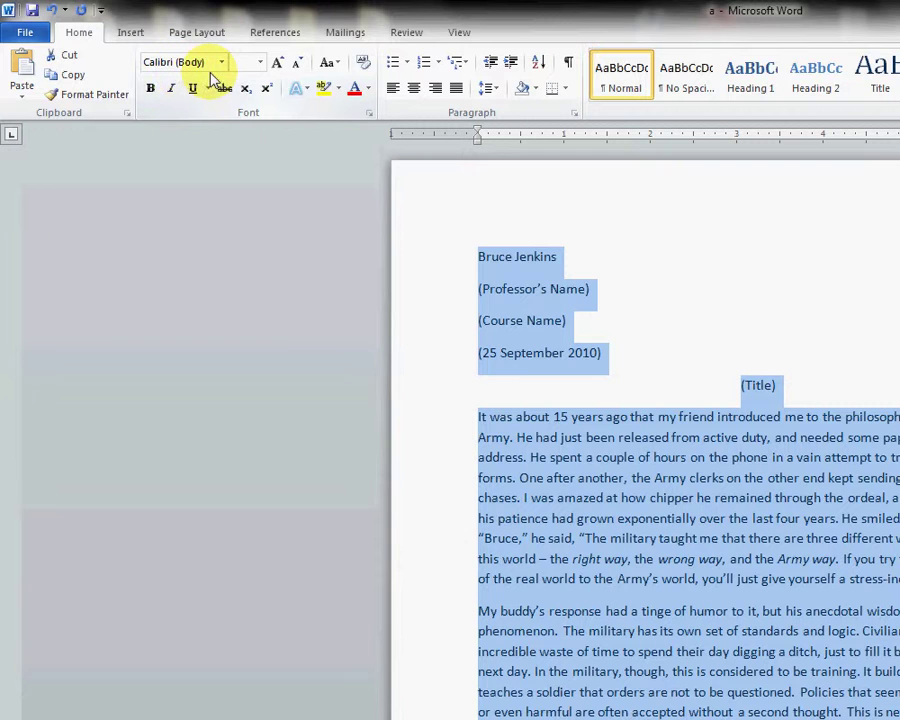
click(259, 62)
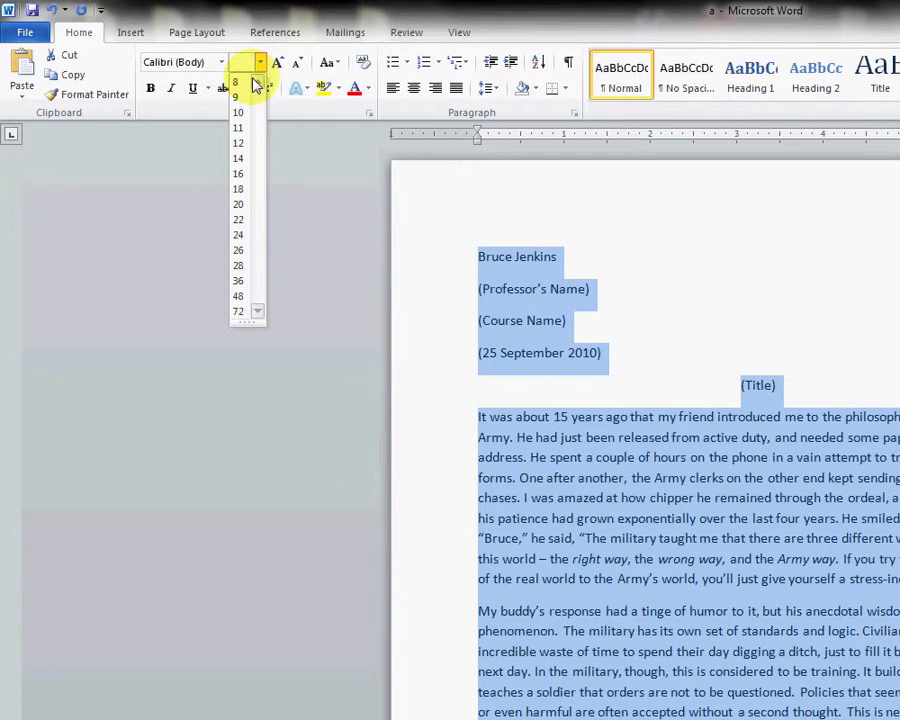
click(237, 145)
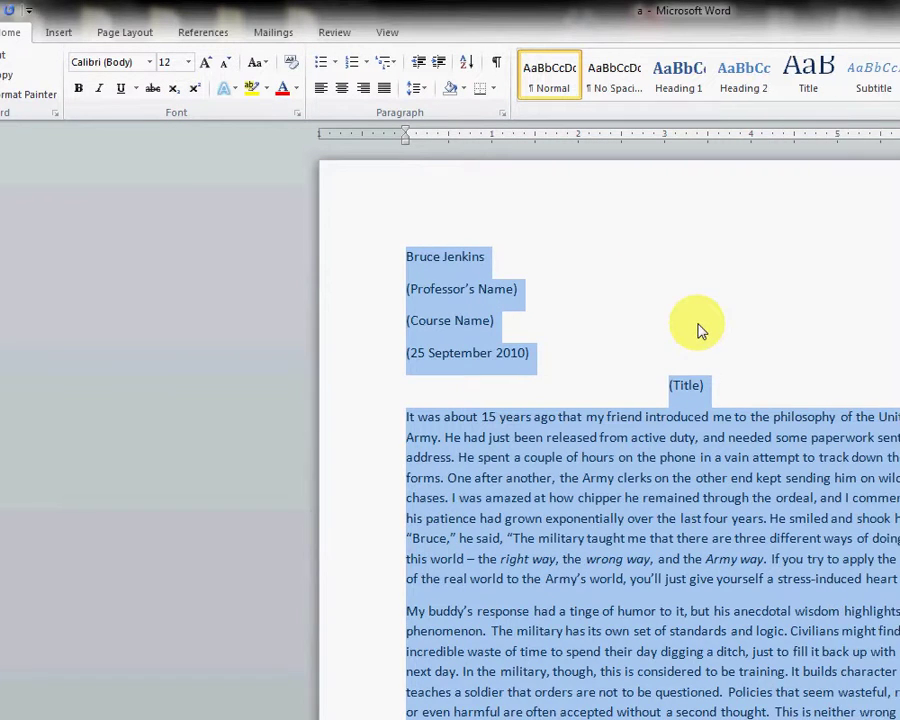
scroll(700, 340, down, 2)
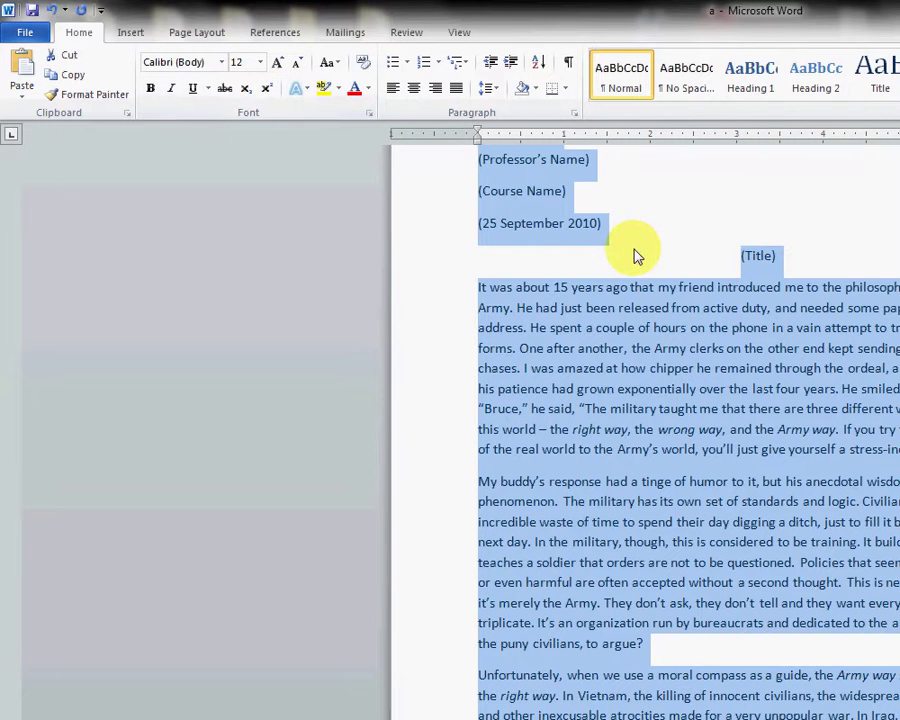
Step: Set line spacing to 2.0 and spacing after paragraphs to 0 pt
click(489, 90)
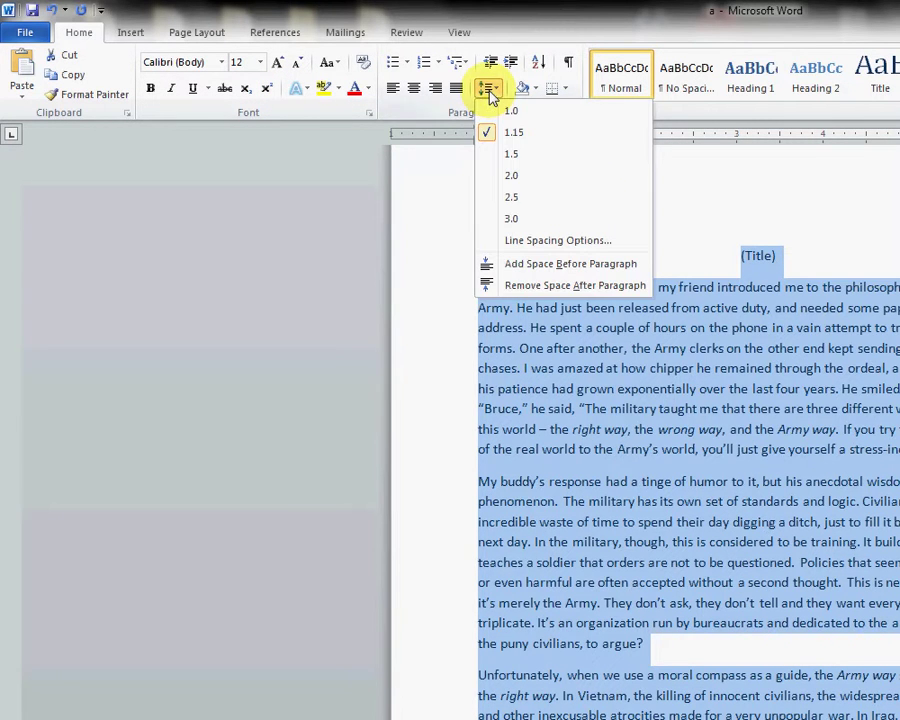
click(510, 185)
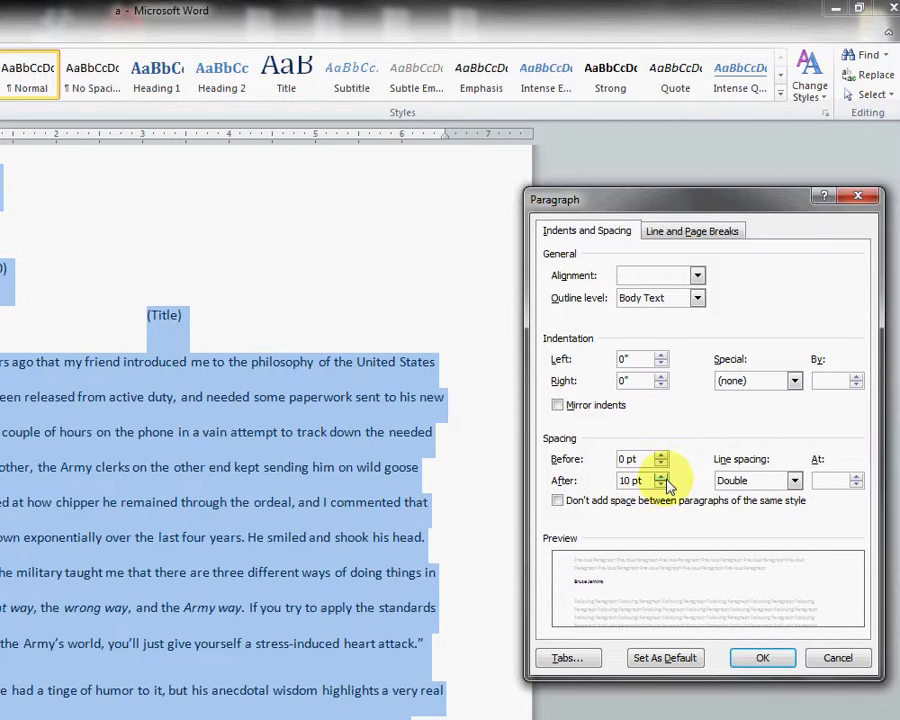
click(662, 485)
click(662, 485)
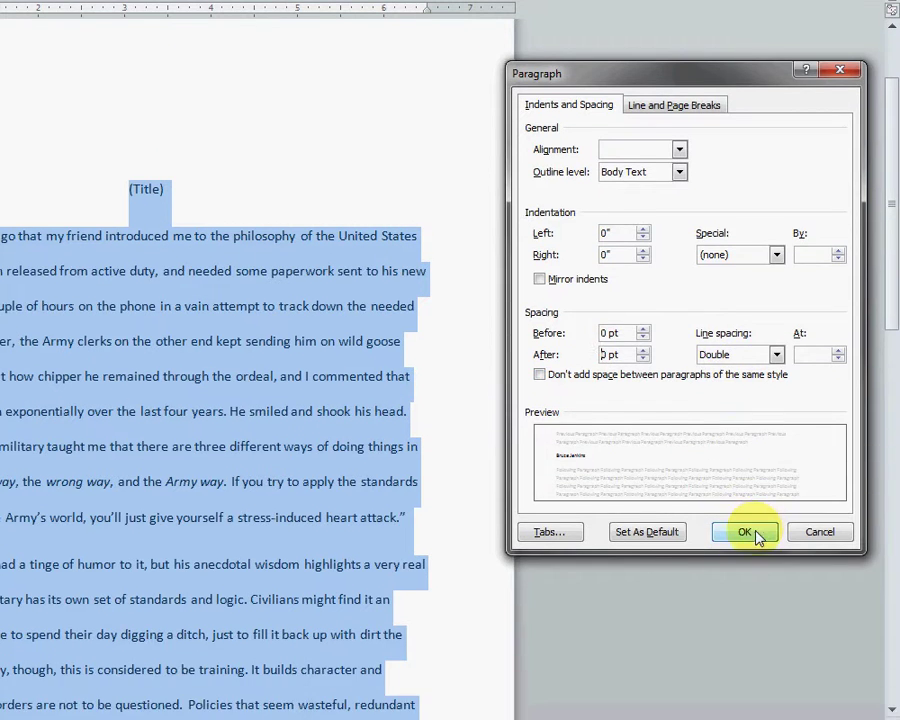
click(744, 657)
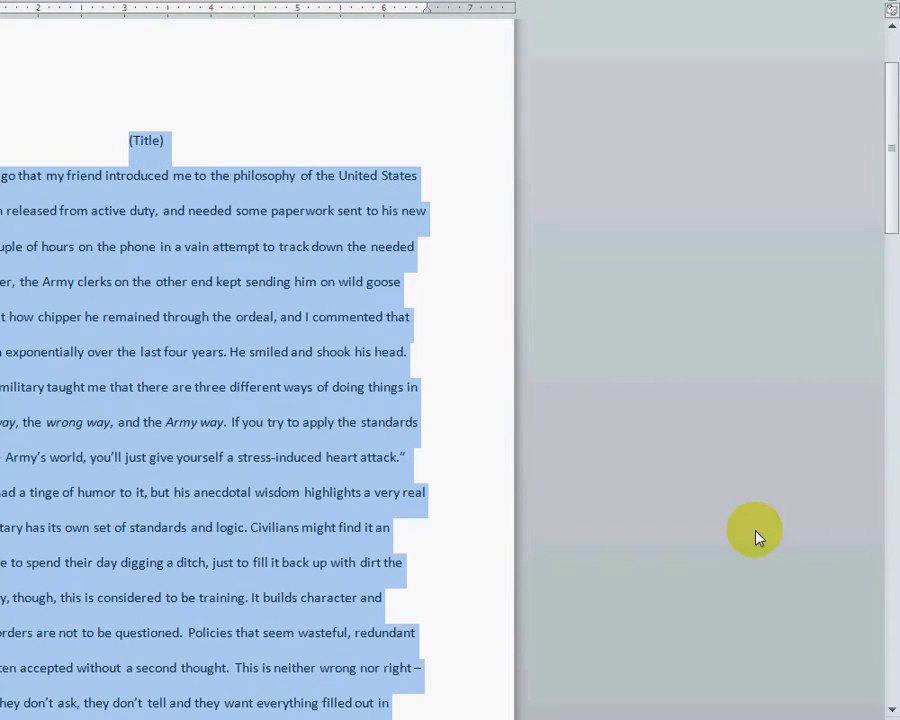
Step: Insert a page break after the essay's last sentence so the citation starts a new page
scroll(60, 370, down, 9)
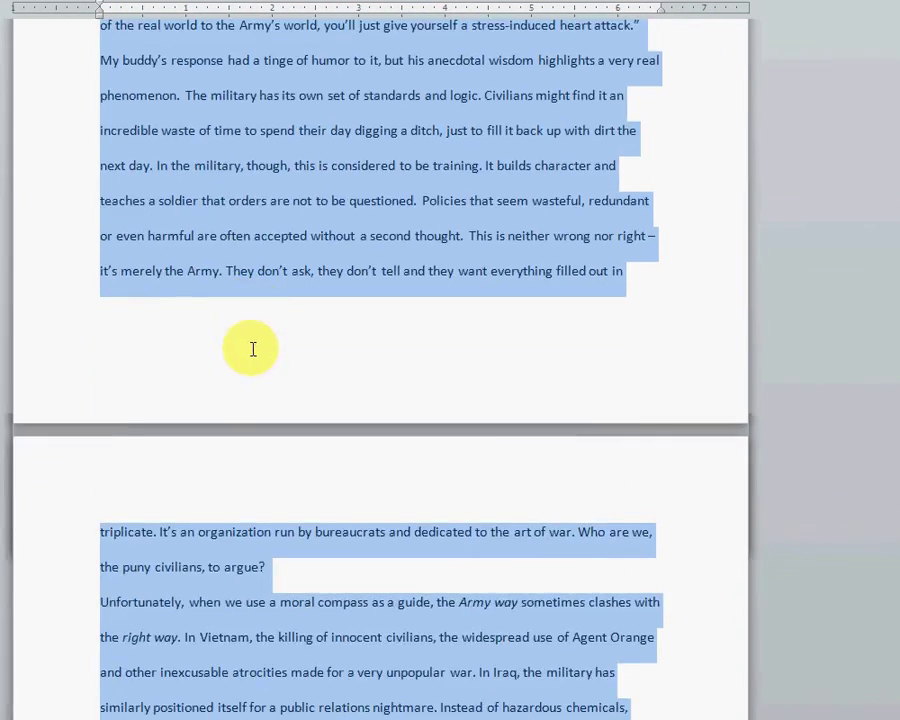
scroll(255, 347, down, 9)
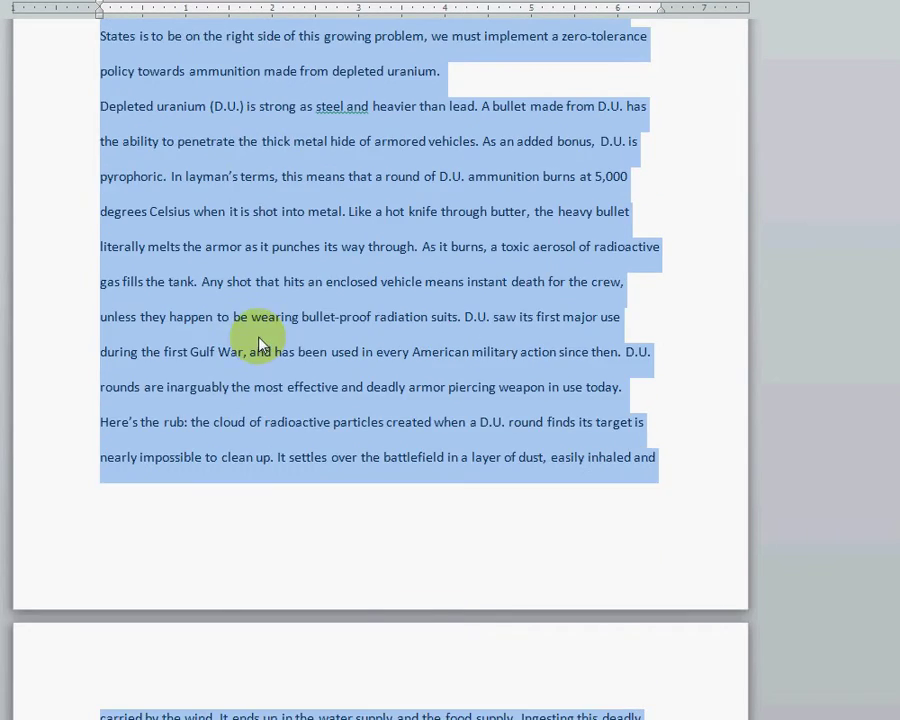
scroll(270, 344, up, 1)
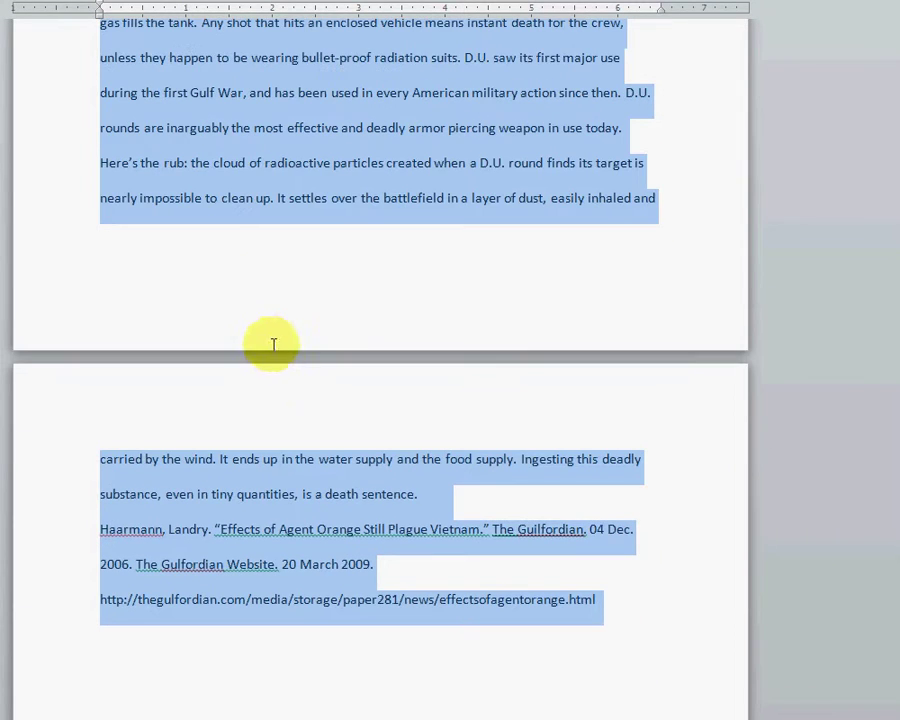
click(416, 497)
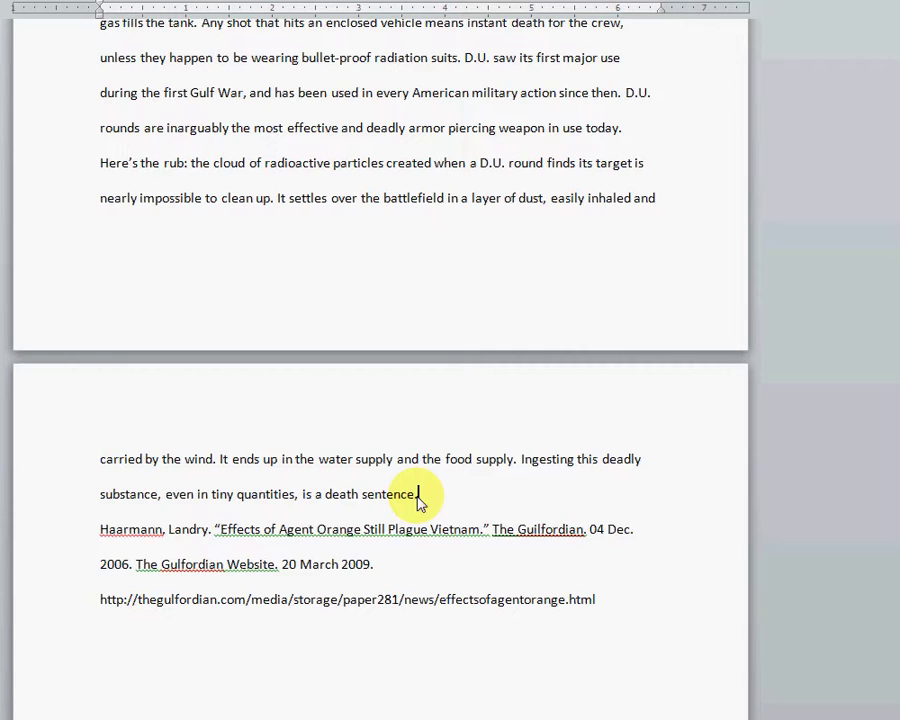
scroll(420, 505, up, 1)
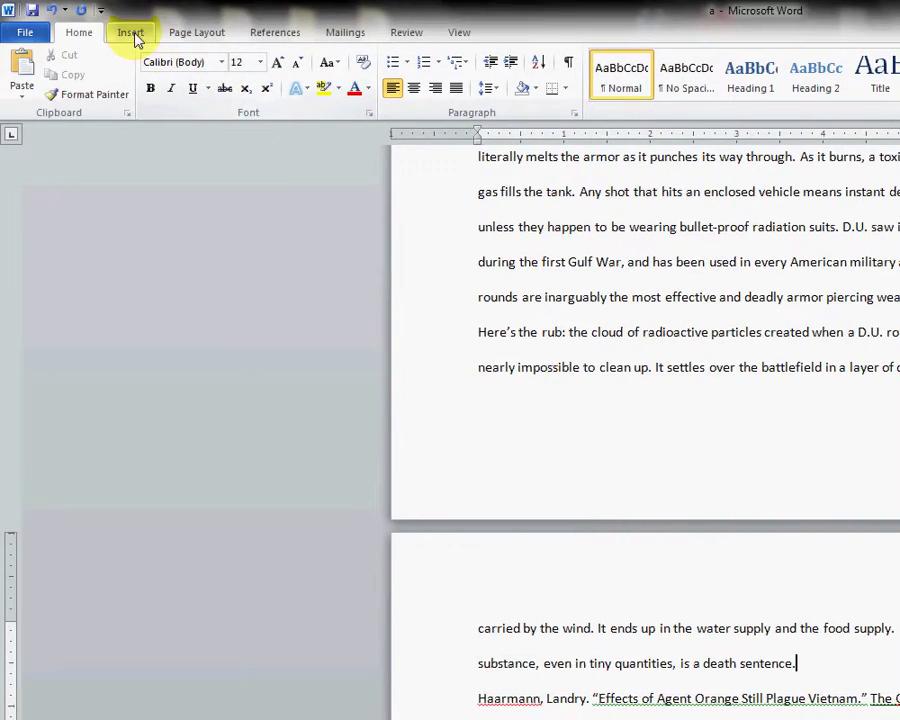
click(9, 8)
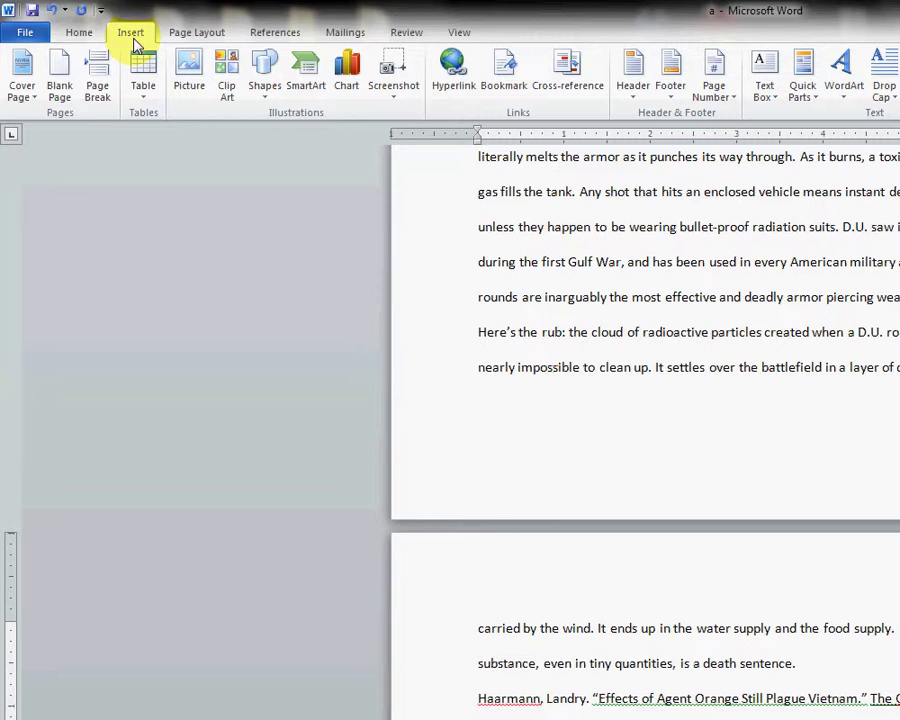
click(97, 88)
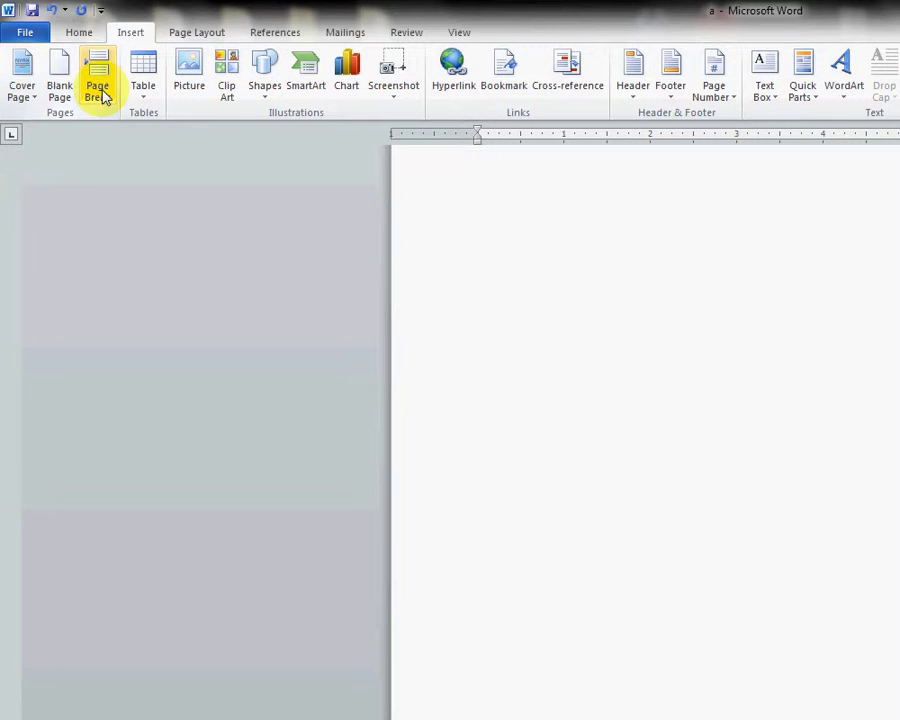
scroll(756, 530, down, 10)
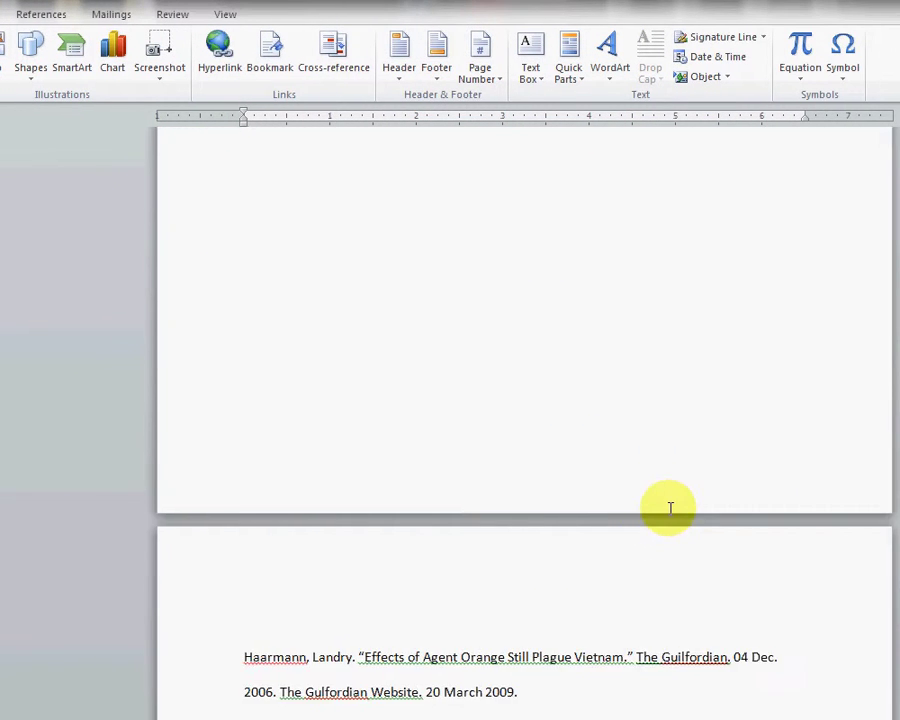
scroll(670, 508, down, 3)
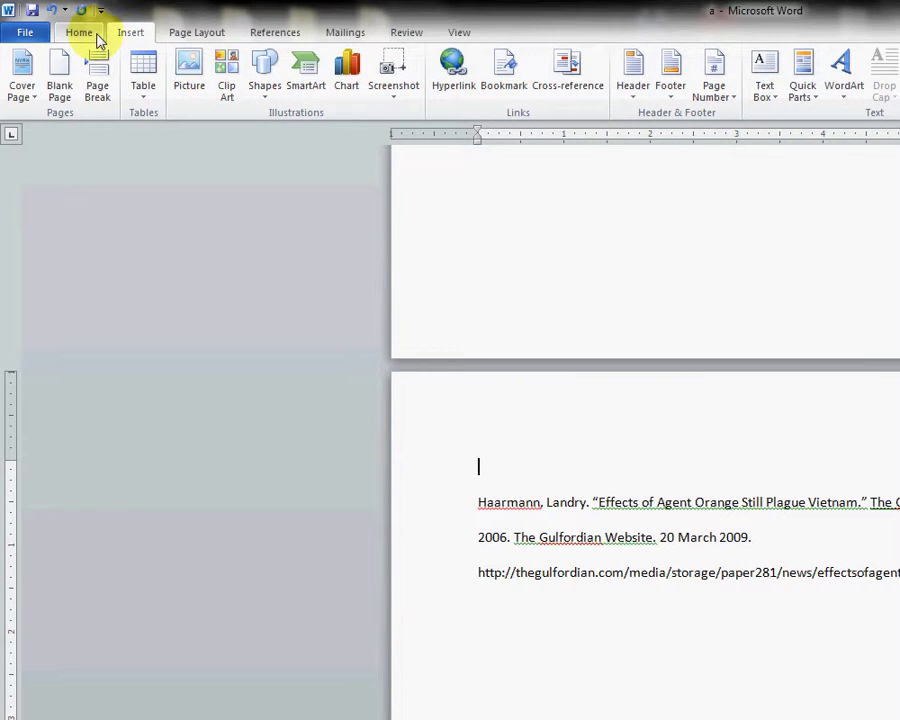
click(83, 33)
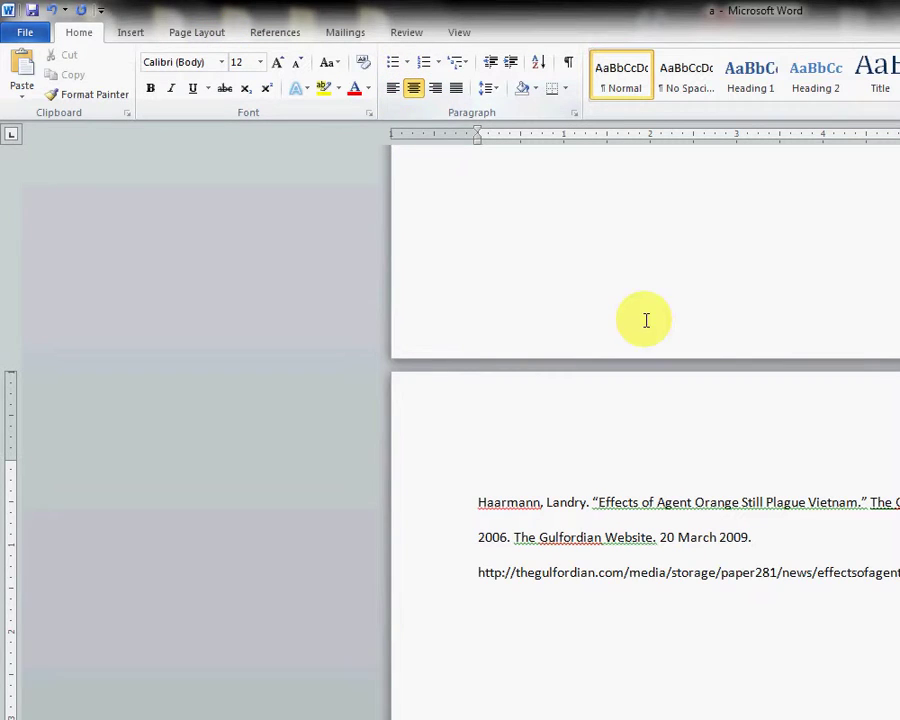
Step: Title the last page 'Works Cited' and give the Haarmann citation a 0.5" hanging indent
text(Works Cited)
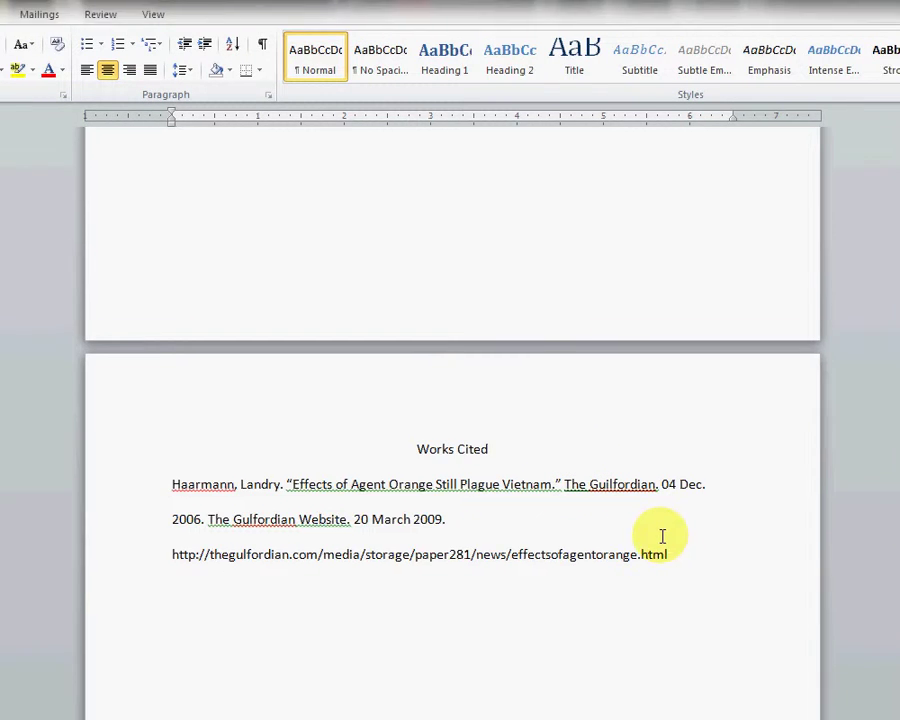
drag(663, 567, 218, 519)
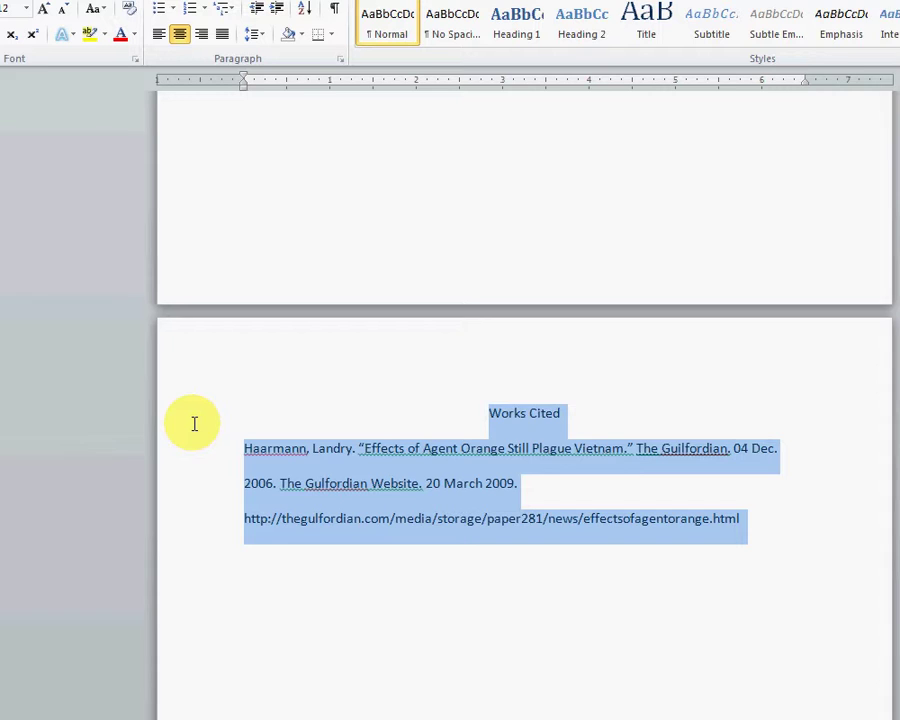
shift+click(240, 448)
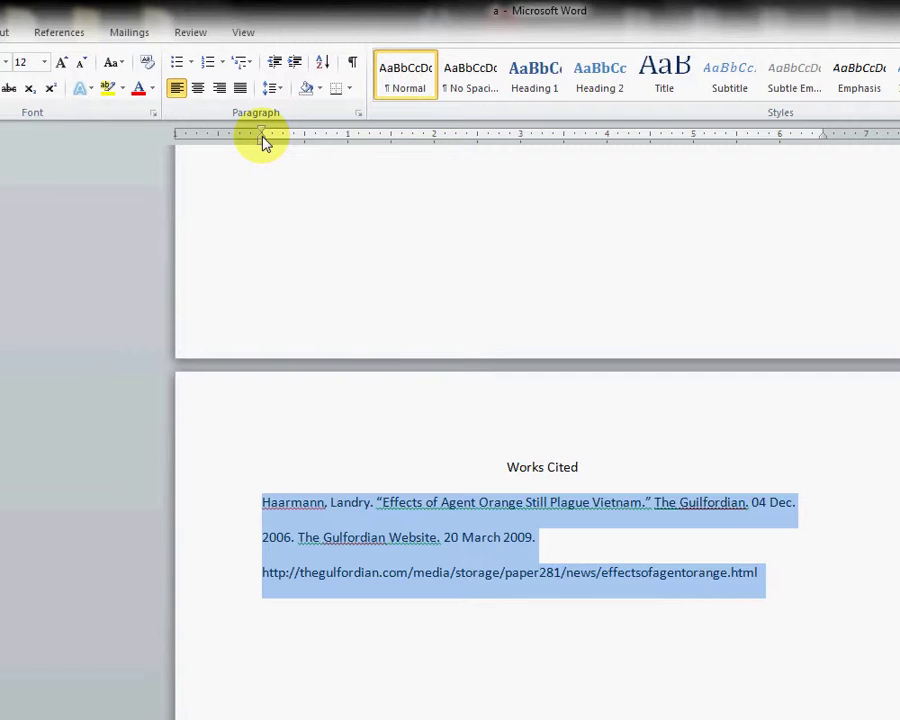
drag(262, 142, 305, 140)
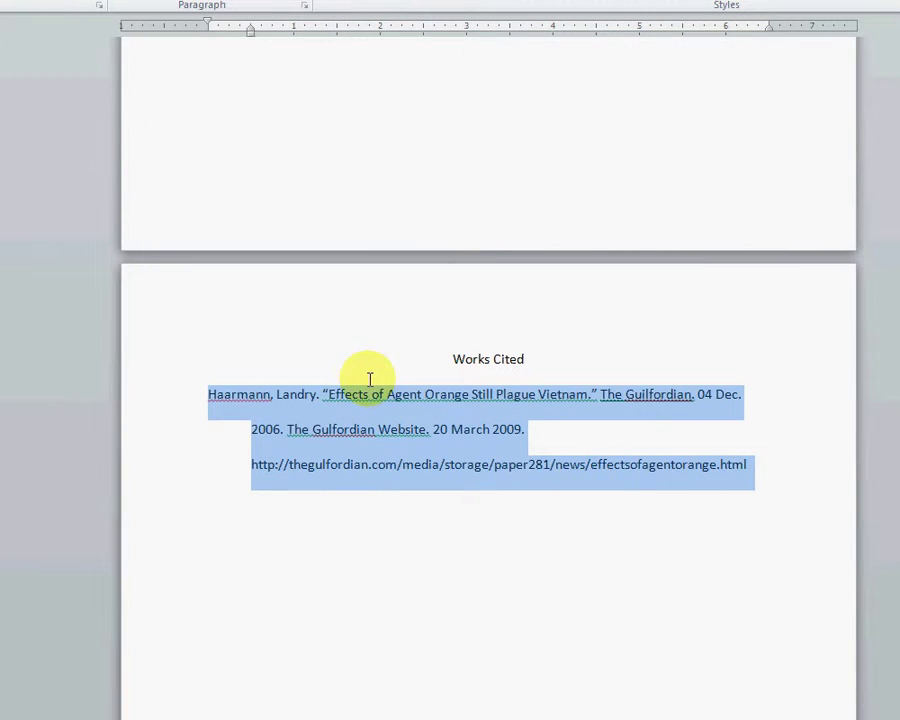
scroll(353, 348, up, 15)
scroll(366, 345, up, 1)
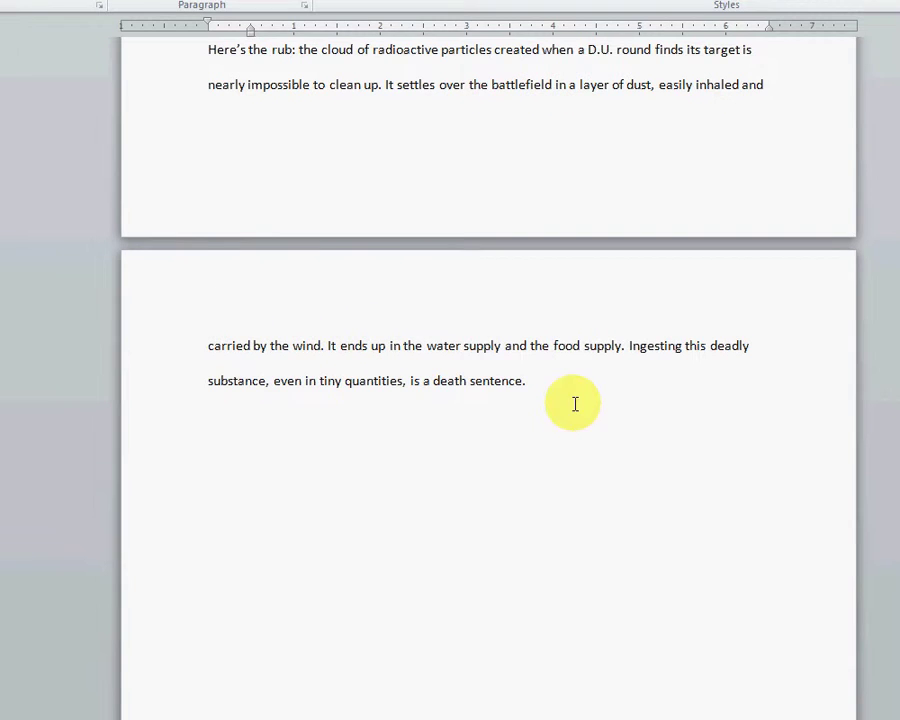
drag(538, 381, 232, 0)
drag(255, 42, 220, 434)
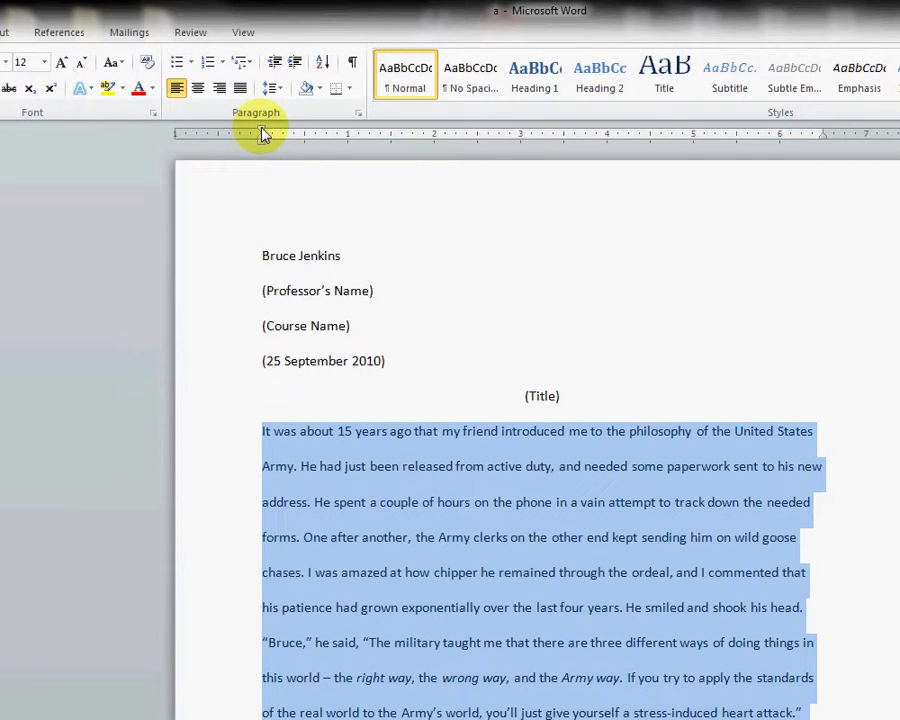
Step: Give each selected body paragraph a 0.5" first-line indent, then deselect the text
drag(263, 136, 306, 146)
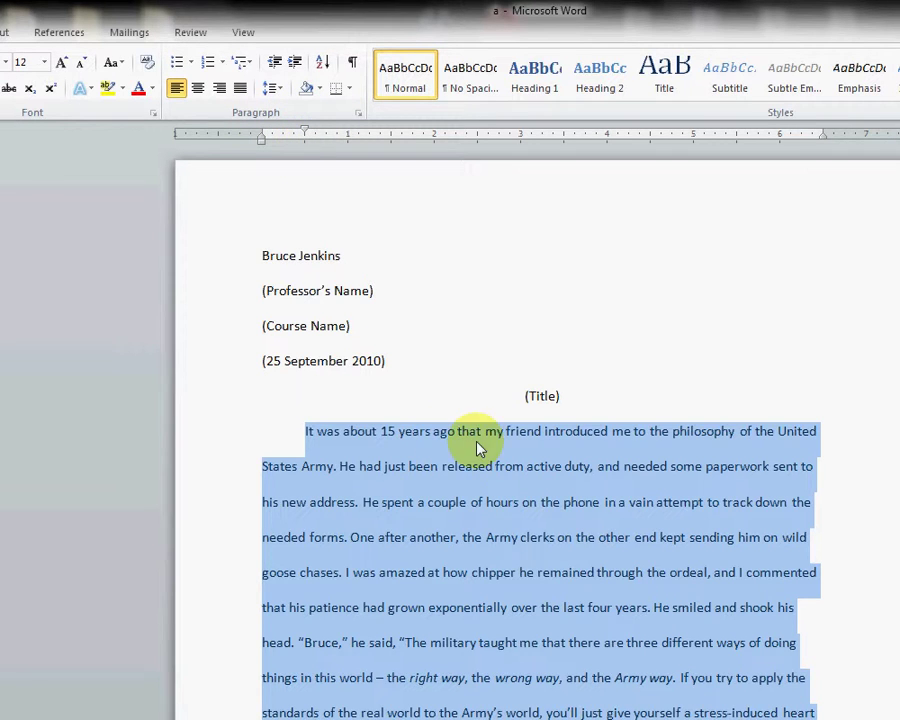
scroll(470, 485, down, 2)
scroll(505, 500, down, 4)
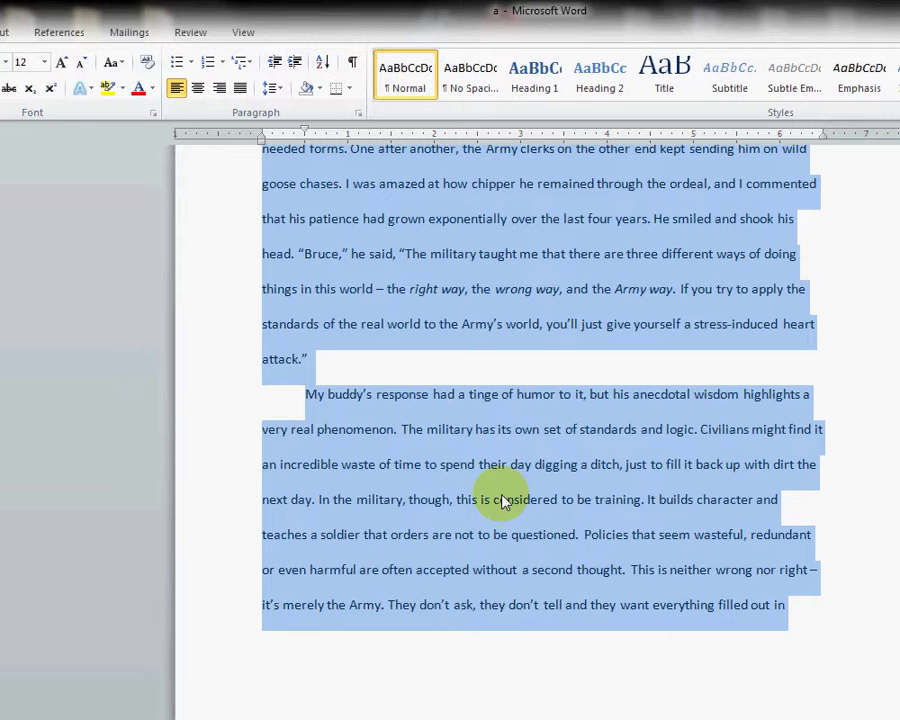
click(388, 396)
scroll(546, 410, up, 6)
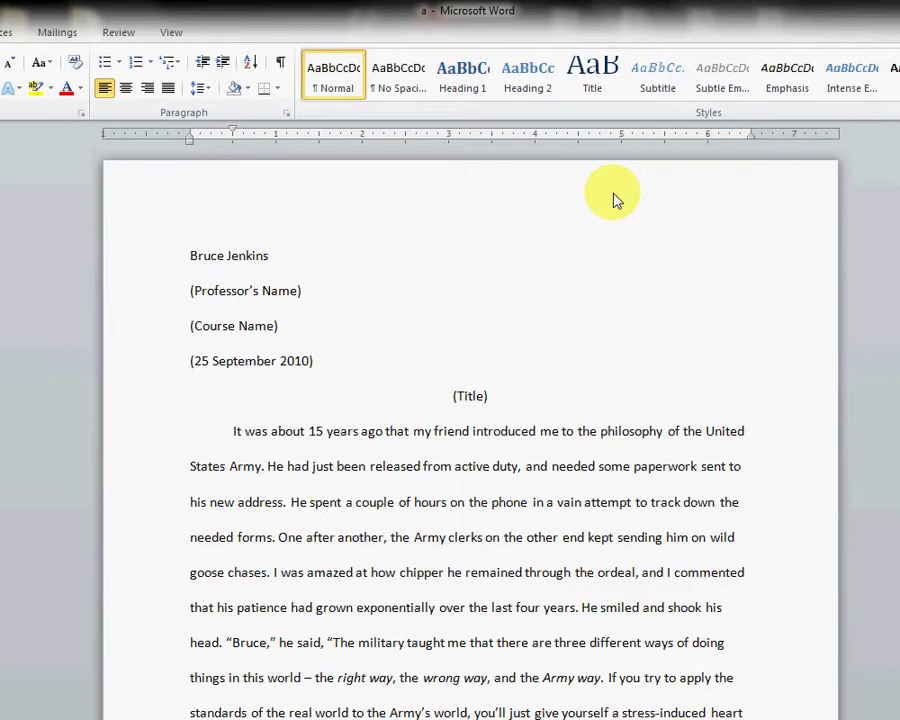
Step: Put a Plain Number 3 page number in the header, preceded by the student's last name
double_click(615, 195)
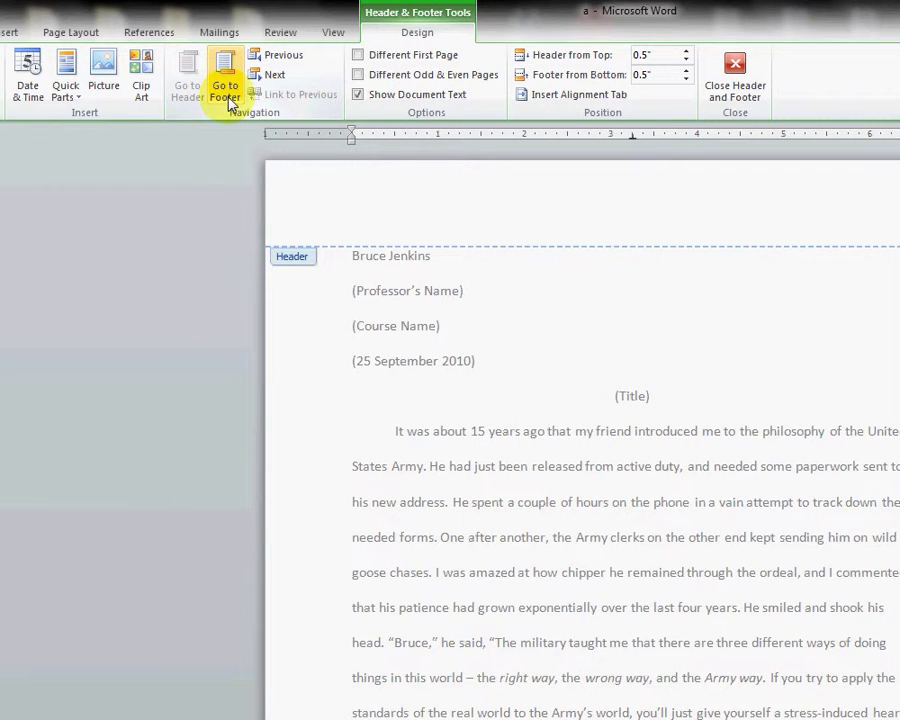
click(104, 90)
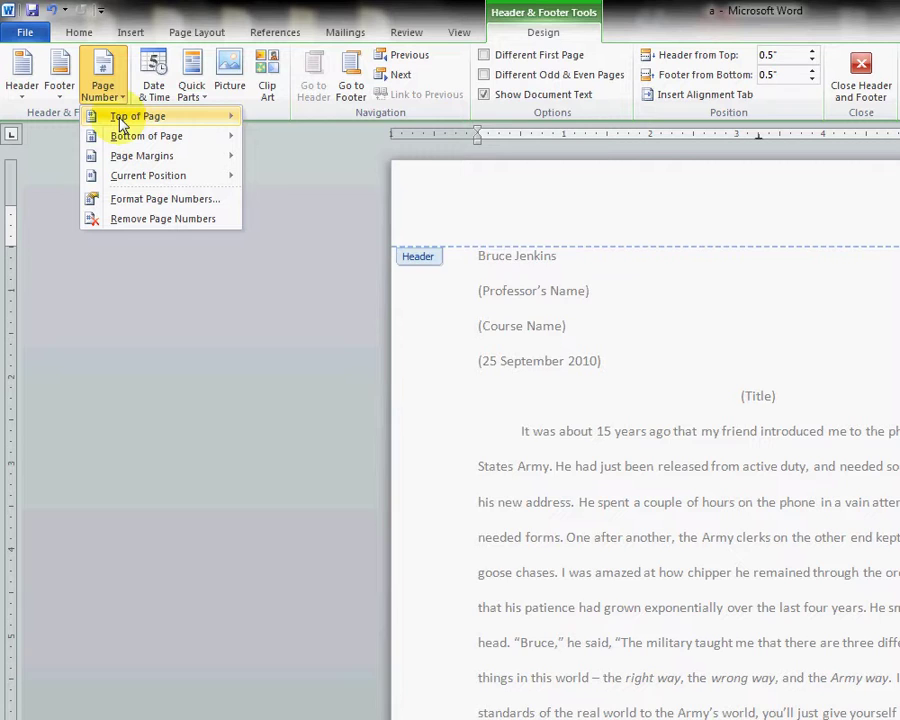
mouse_move(121, 121)
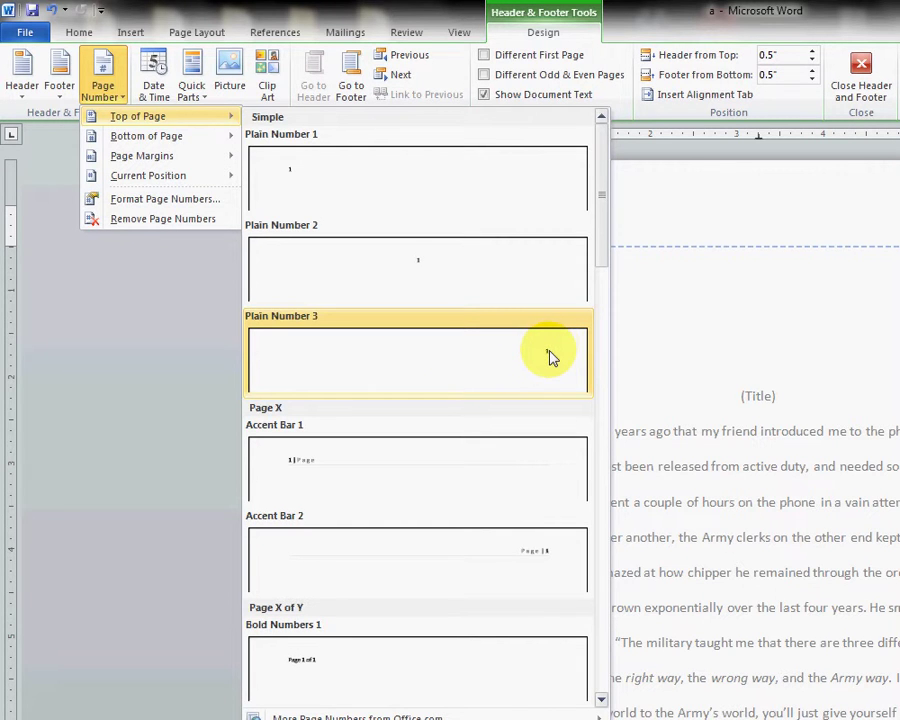
click(549, 357)
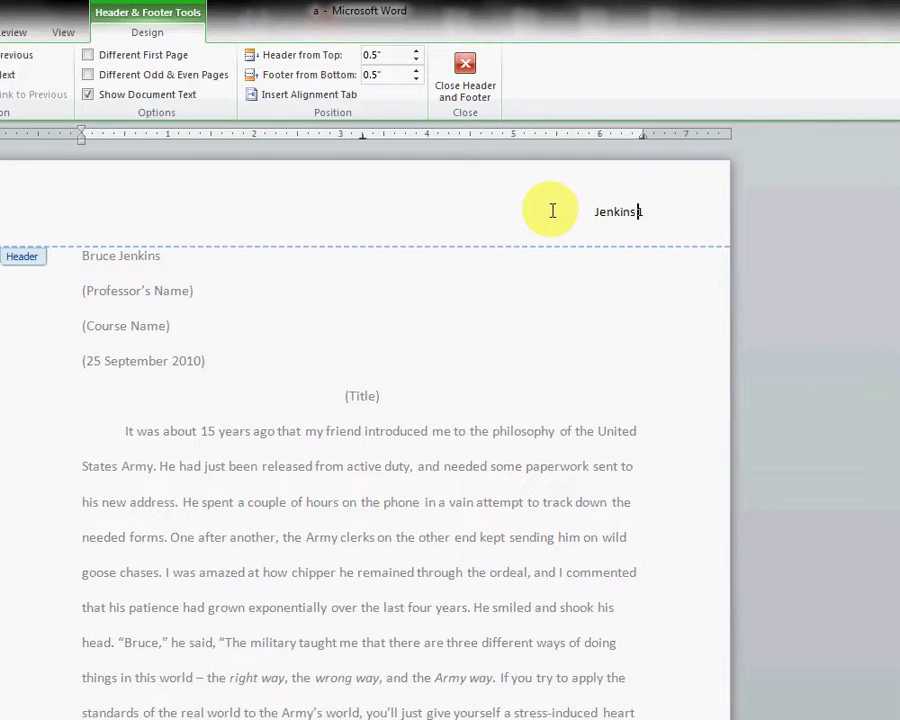
double_click(575, 343)
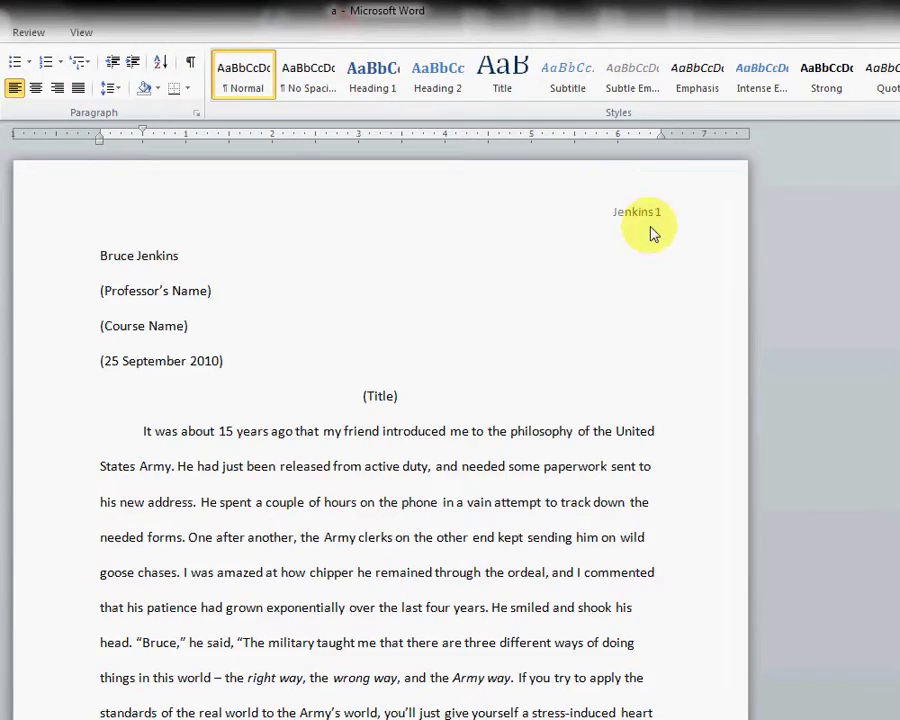
scroll(560, 350, down, 7)
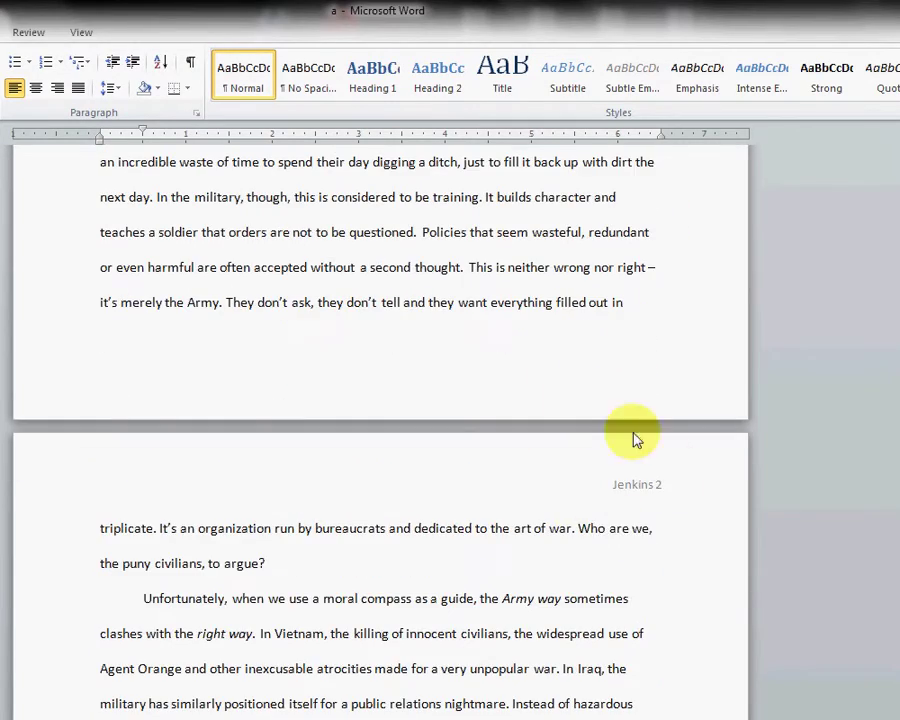
scroll(578, 500, down, 10)
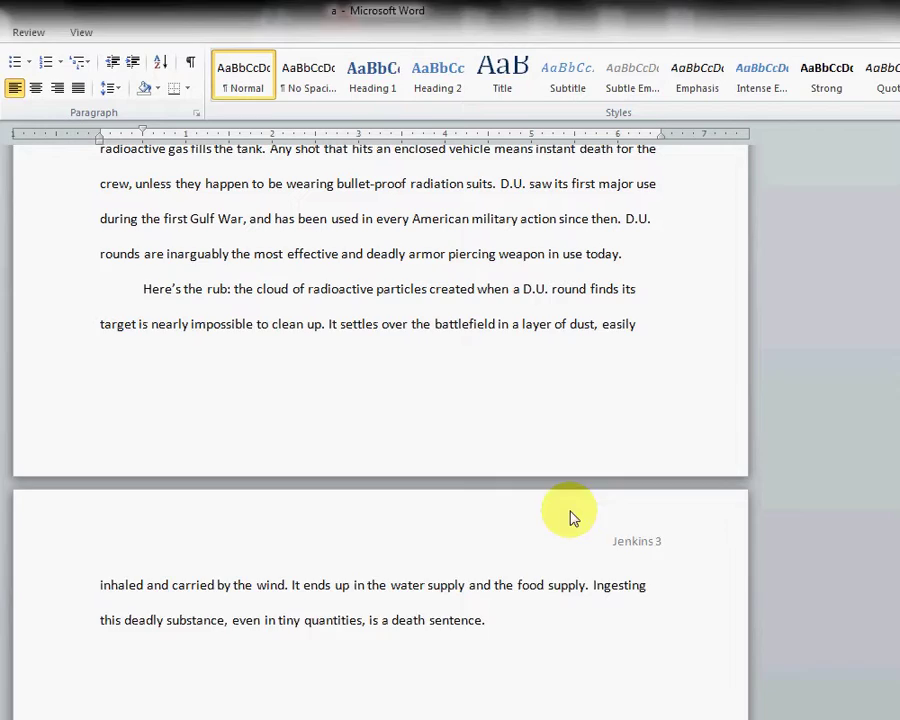
scroll(572, 517, down, 10)
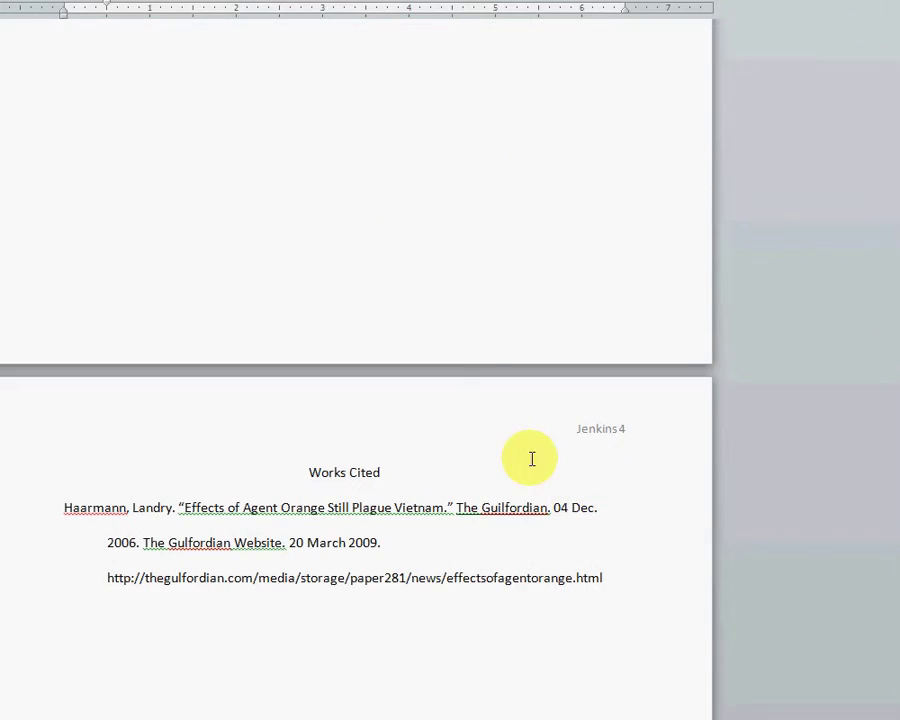
scroll(300, 250, up, 12)
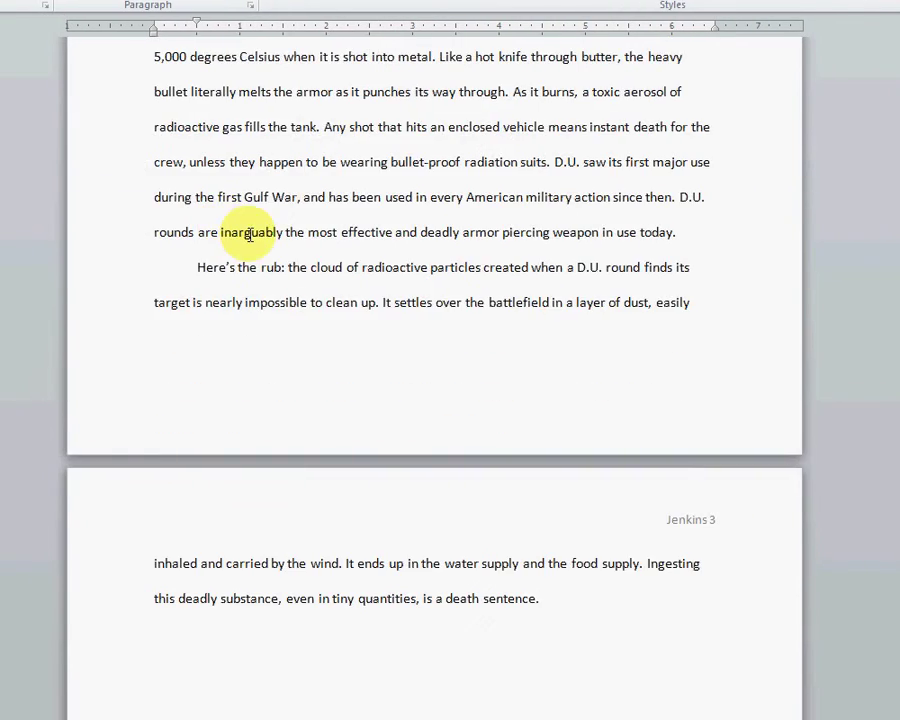
scroll(249, 234, up, 12)
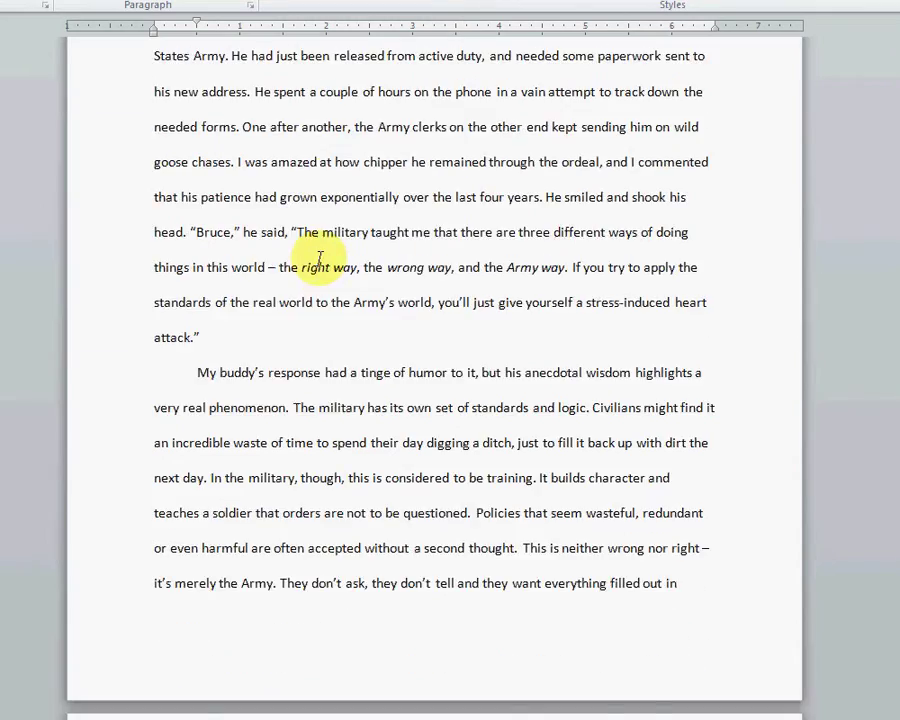
scroll(311, 257, up, 3)
scroll(374, 336, down, 3)
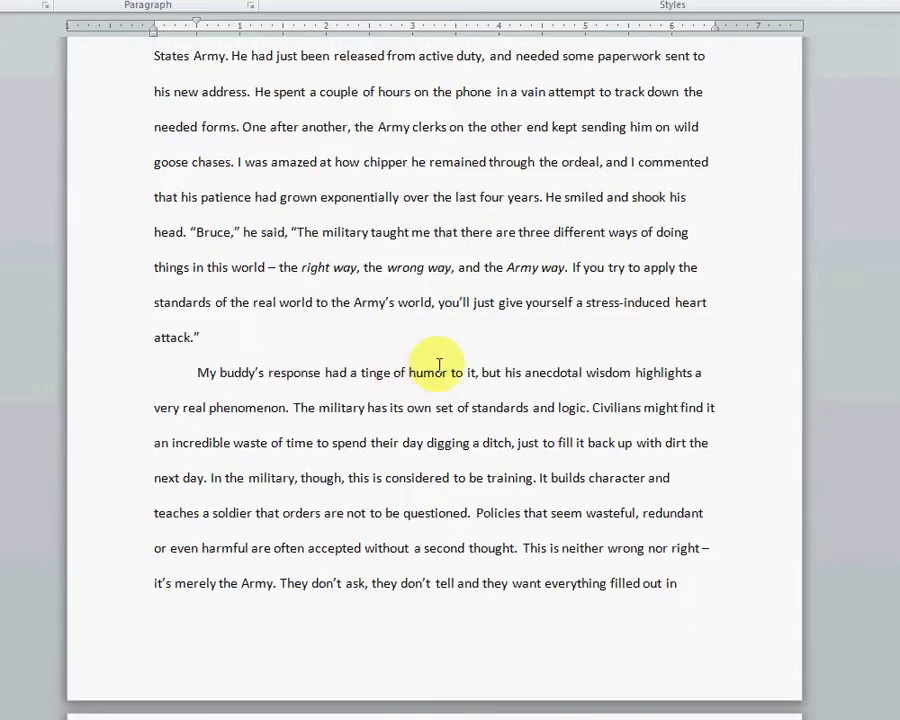
scroll(439, 365, down, 14)
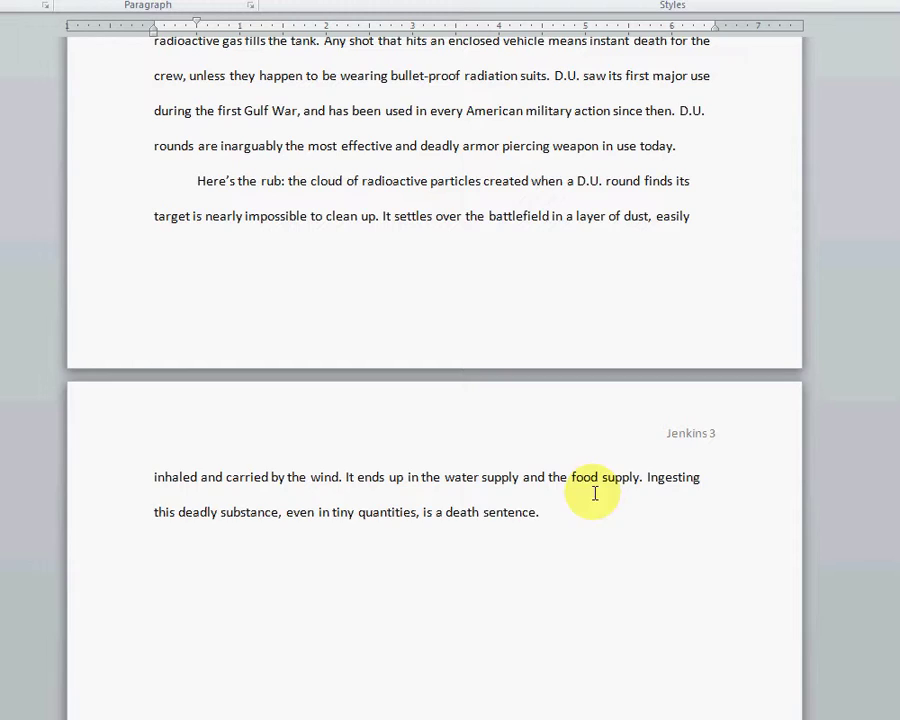
Step: Replace the essay body with 'Start writing here....' and check the Works Cited page
drag(538, 515, 271, 0)
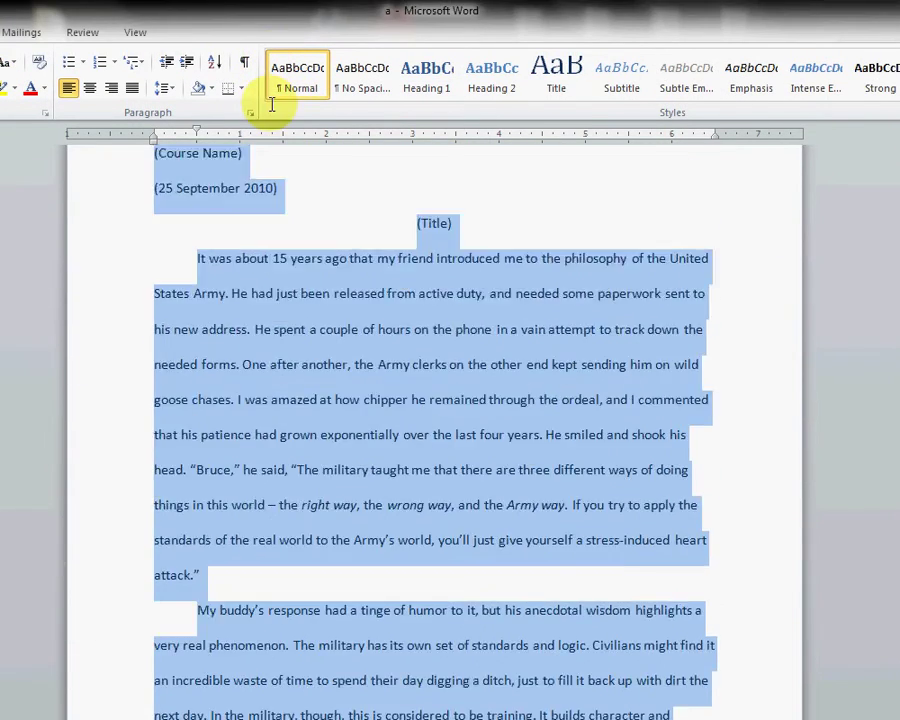
drag(271, 104, 241, 418)
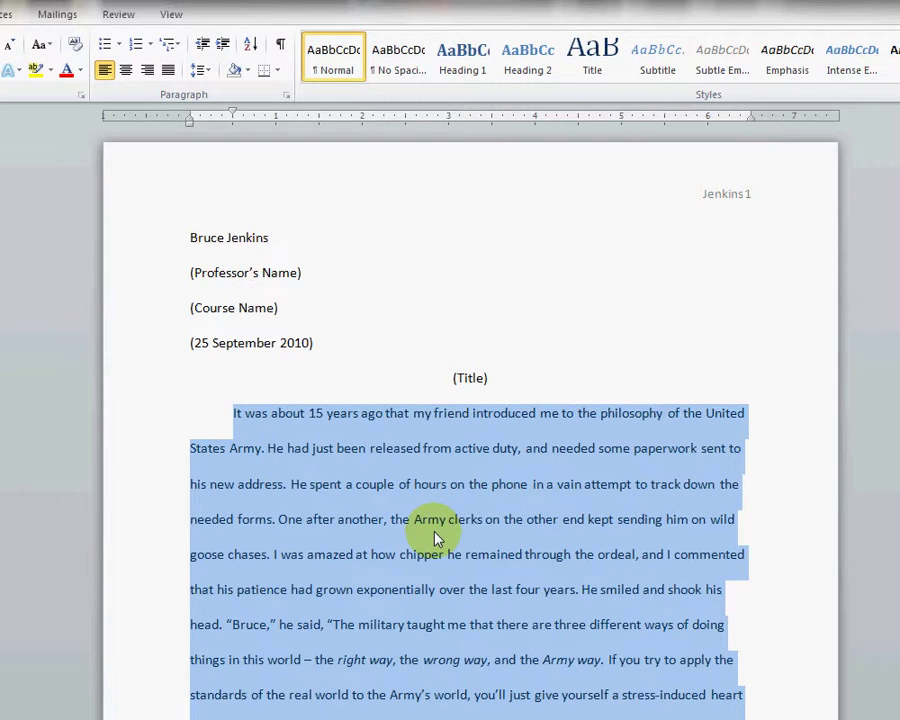
text(Start writing here....)
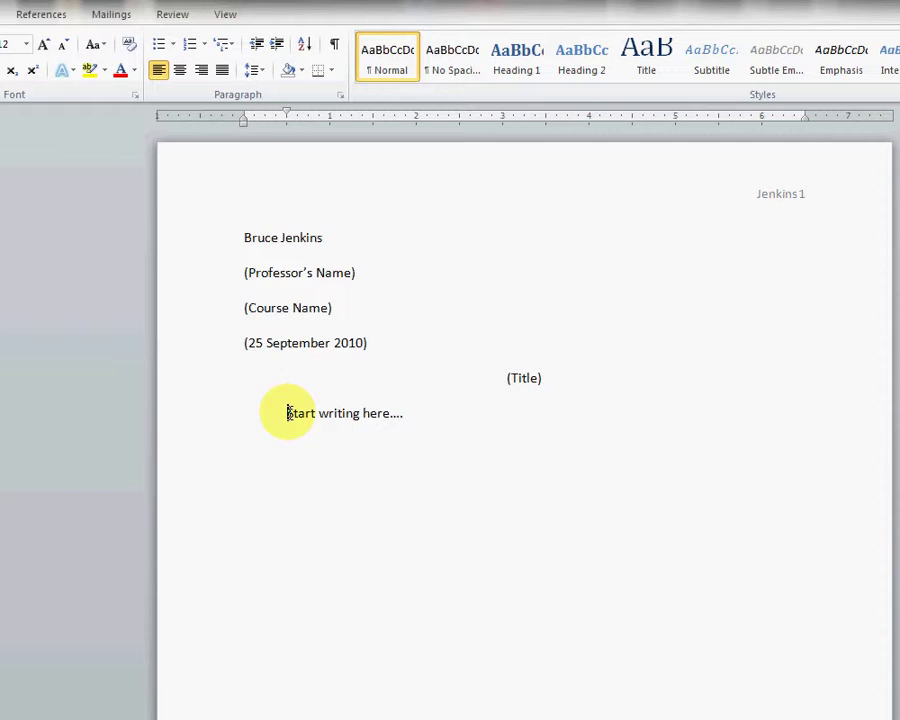
drag(287, 413, 408, 413)
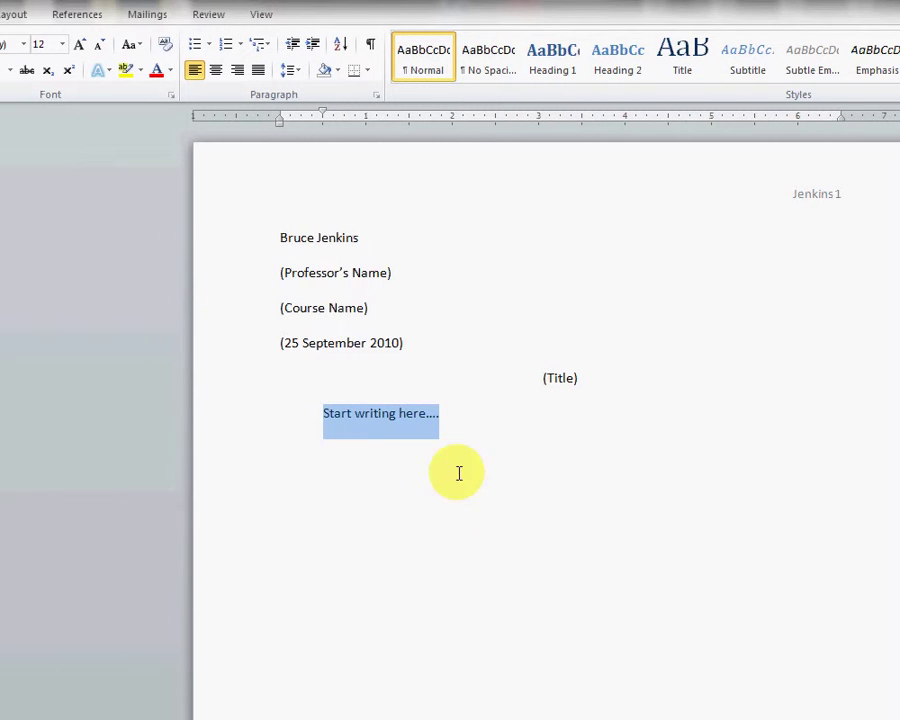
scroll(491, 381, down, 5)
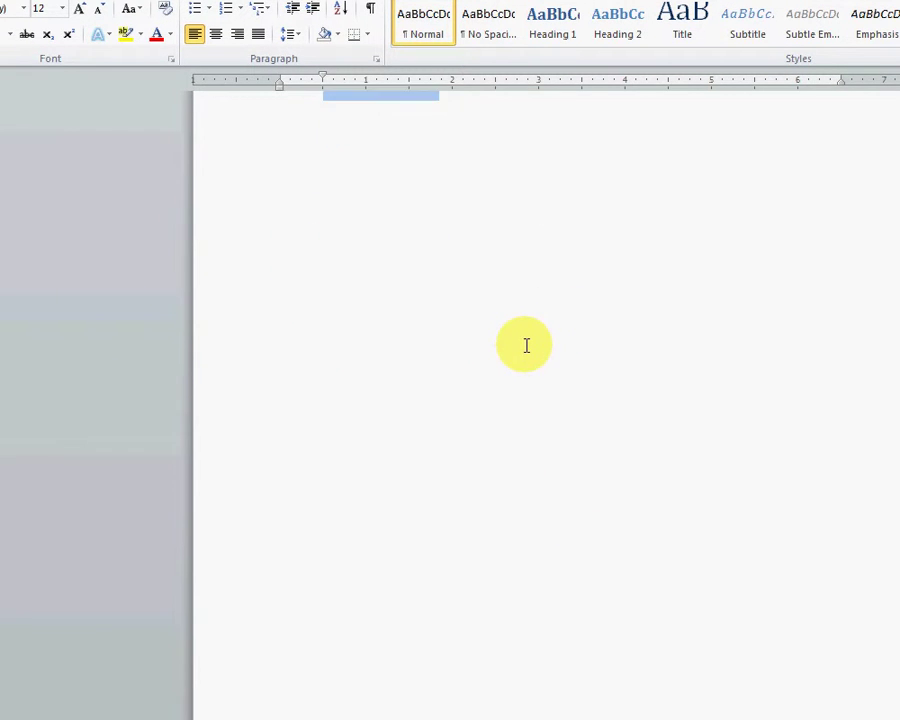
scroll(526, 345, down, 8)
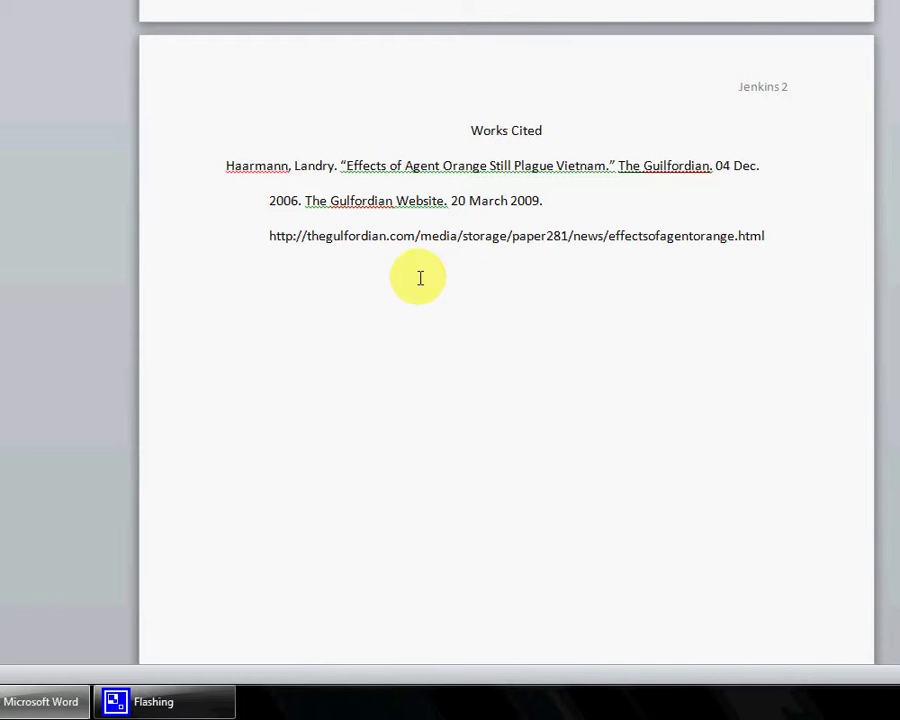
scroll(487, 282, up, 8)
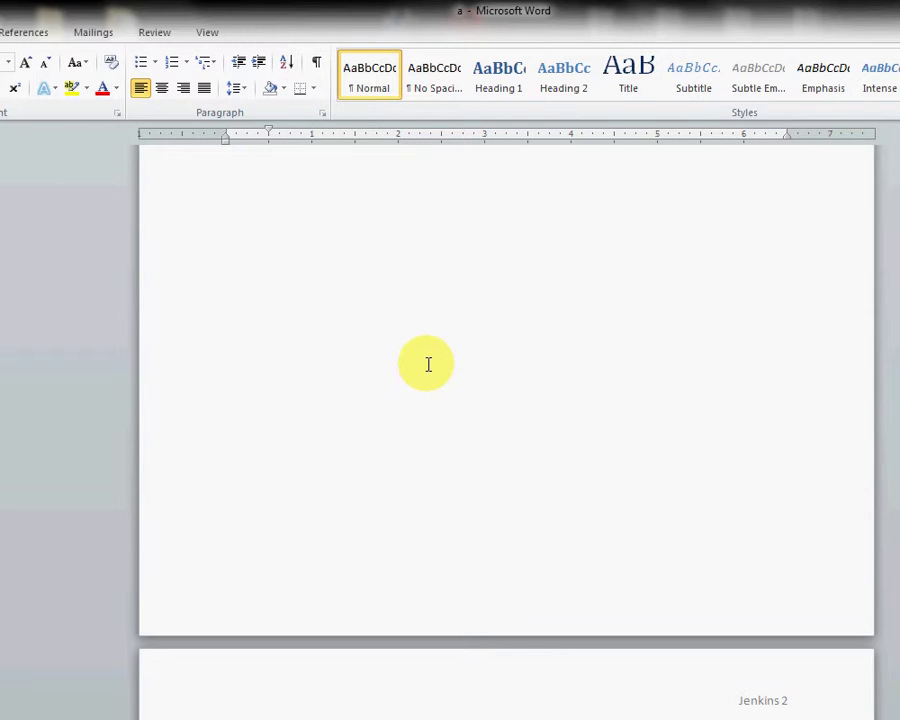
scroll(428, 364, up, 10)
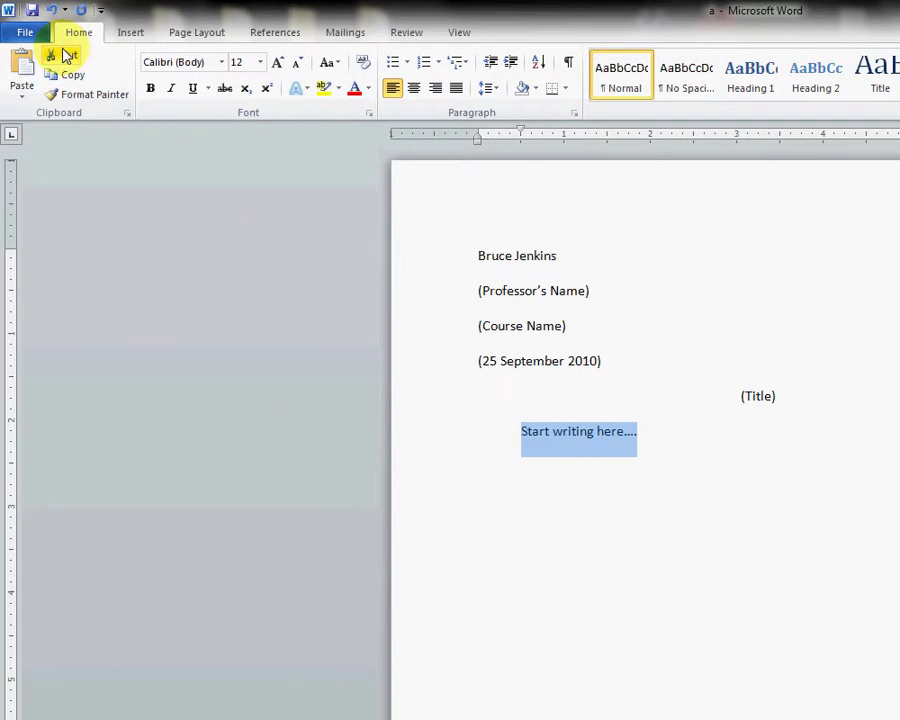
Step: Save the document to the Desktop as 'Template for MLA style' and close Word
click(12, 35)
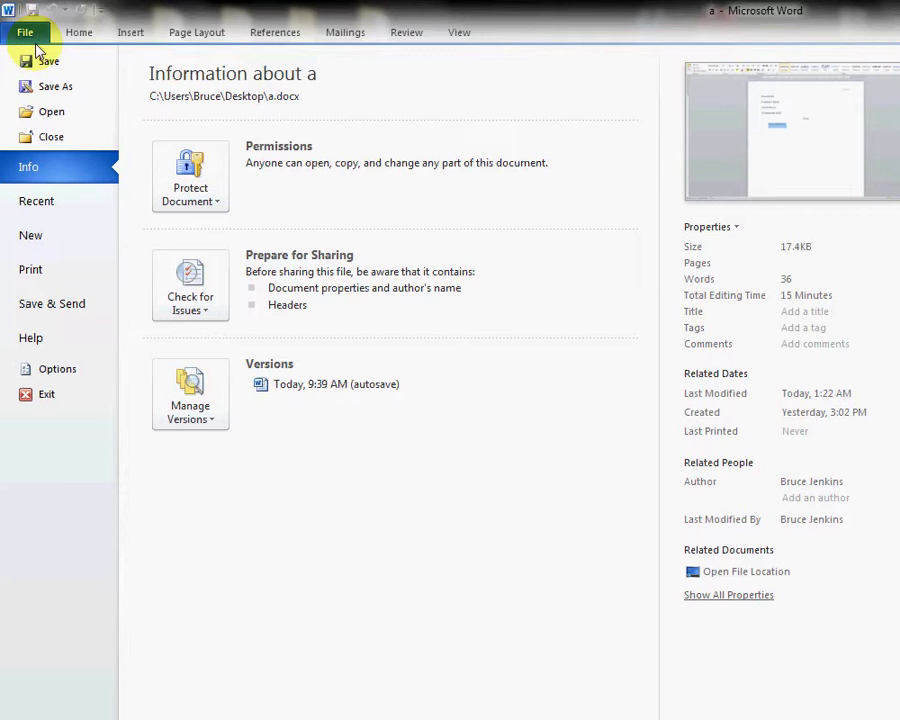
click(55, 86)
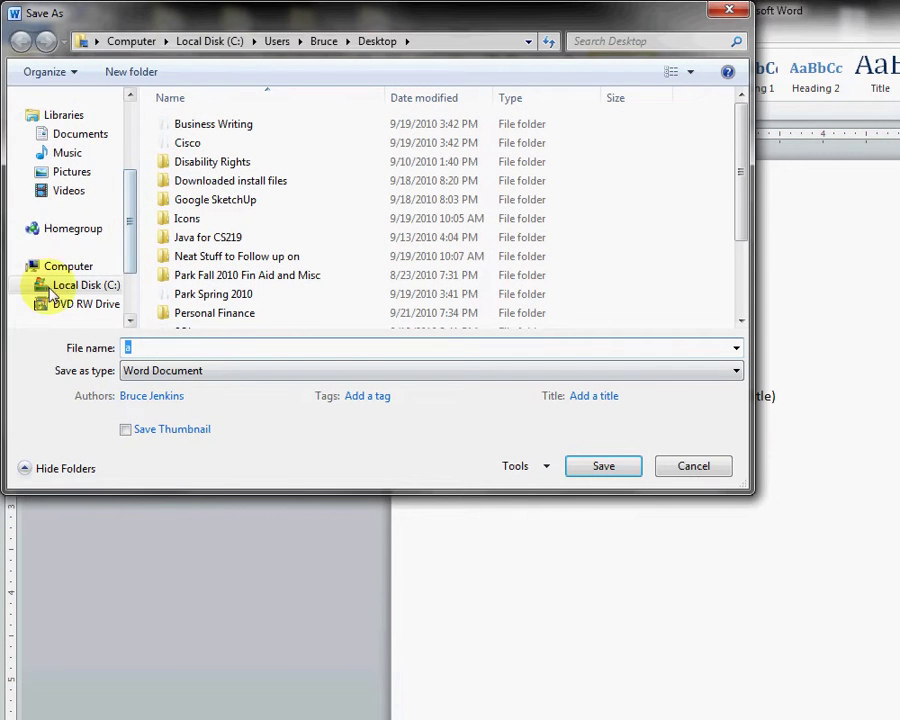
click(132, 154)
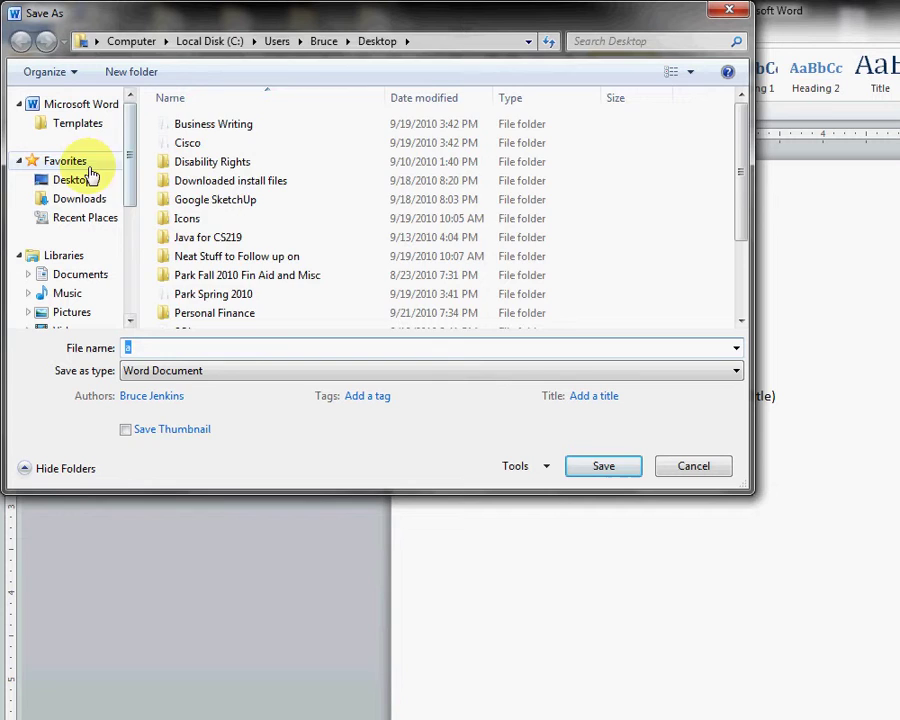
click(90, 178)
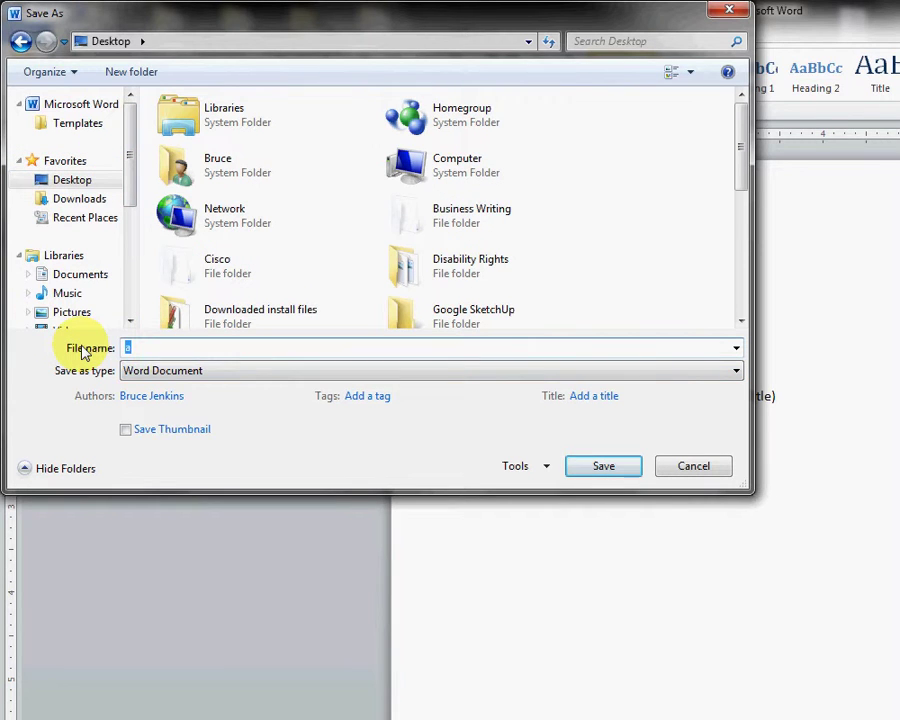
text(Template for MLA style)
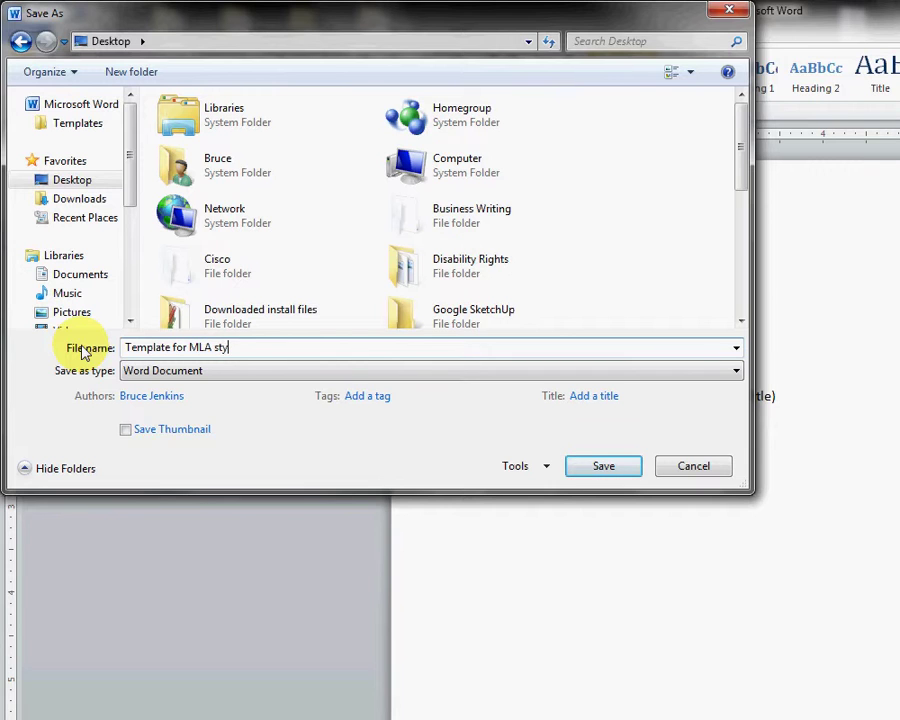
click(585, 466)
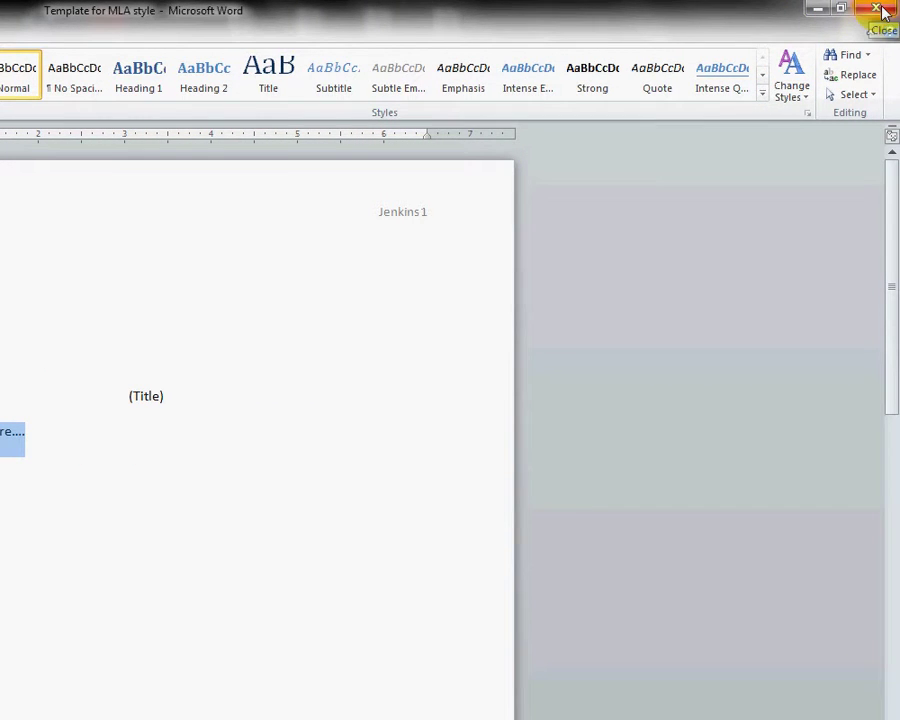
click(880, 10)
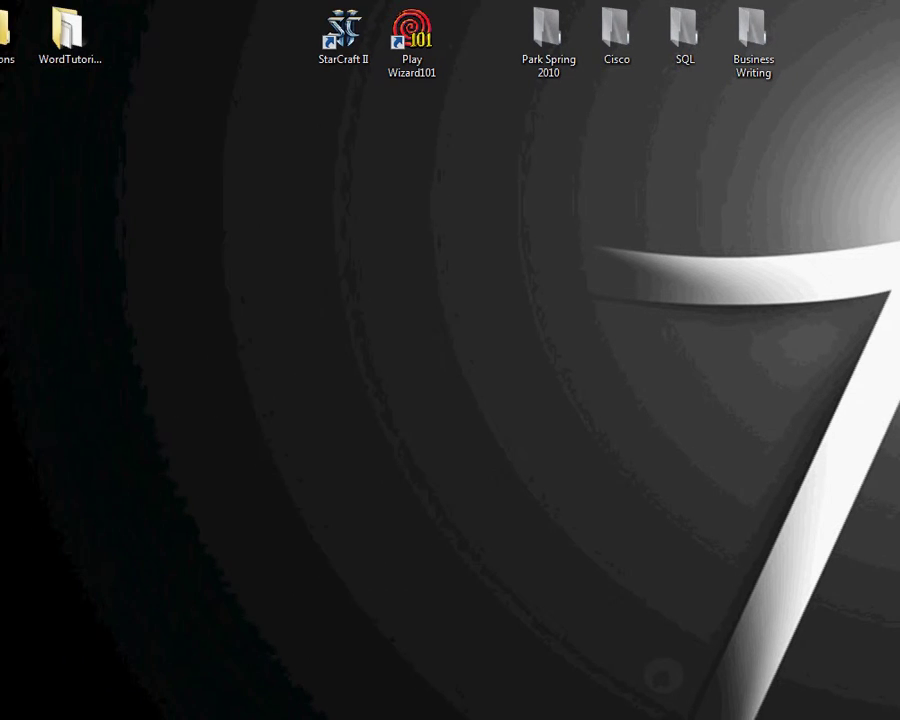
Step: Open 'Template for MLA style' from the desktop and Save As 'Paper 1 for Comp II' on the Desktop
double_click(40, 130)
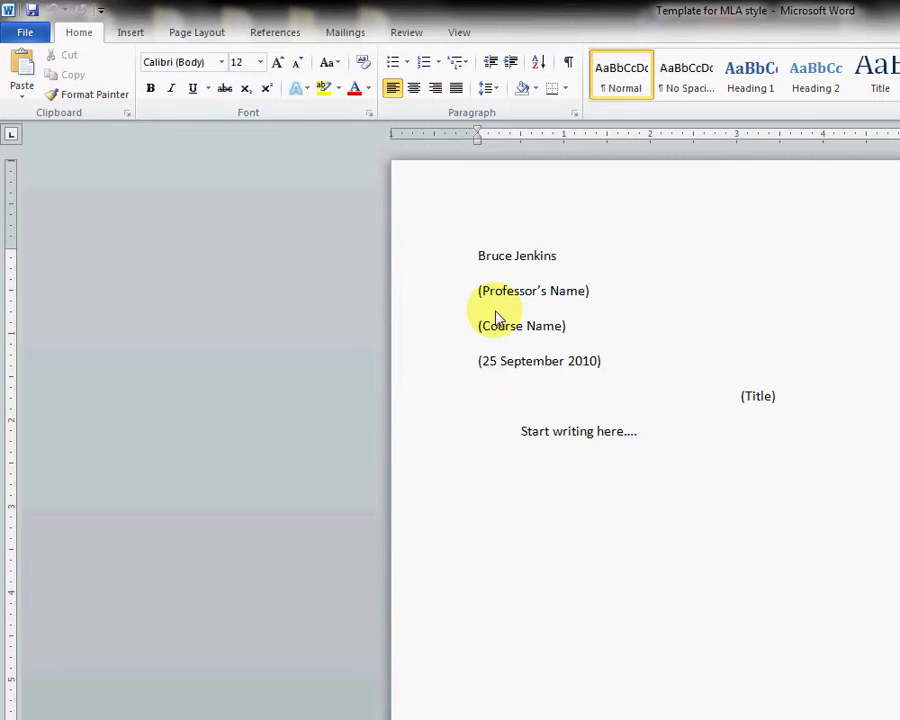
click(22, 33)
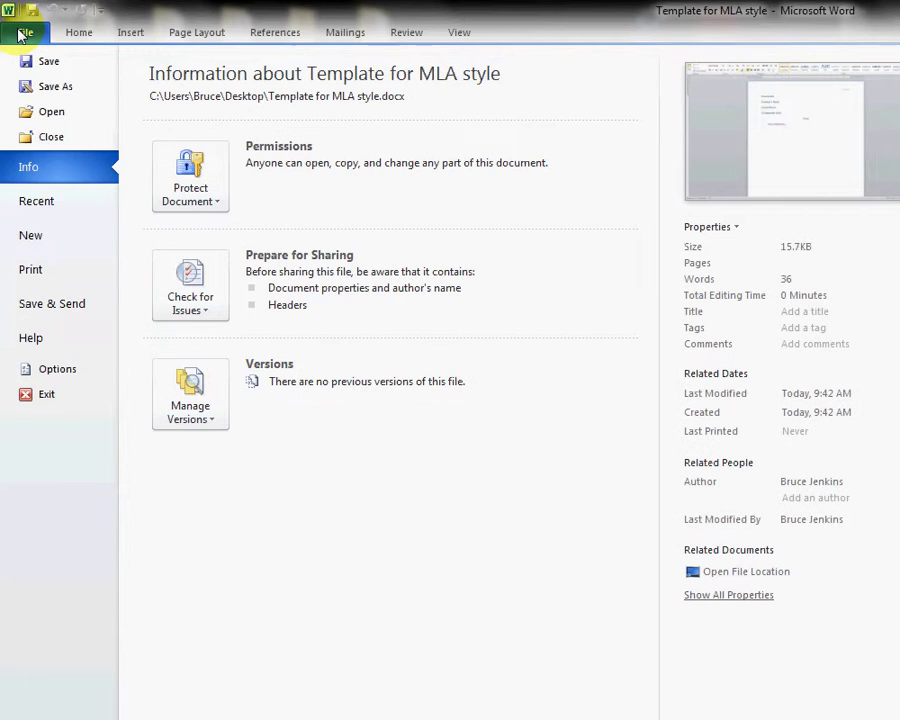
click(42, 90)
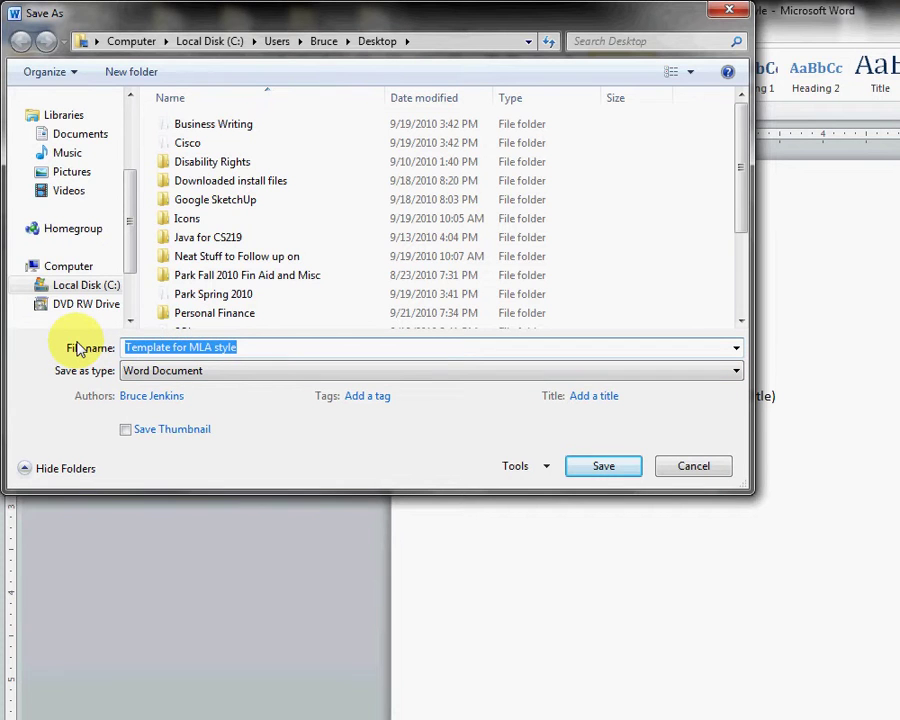
text(Paper 1 for Comp II)
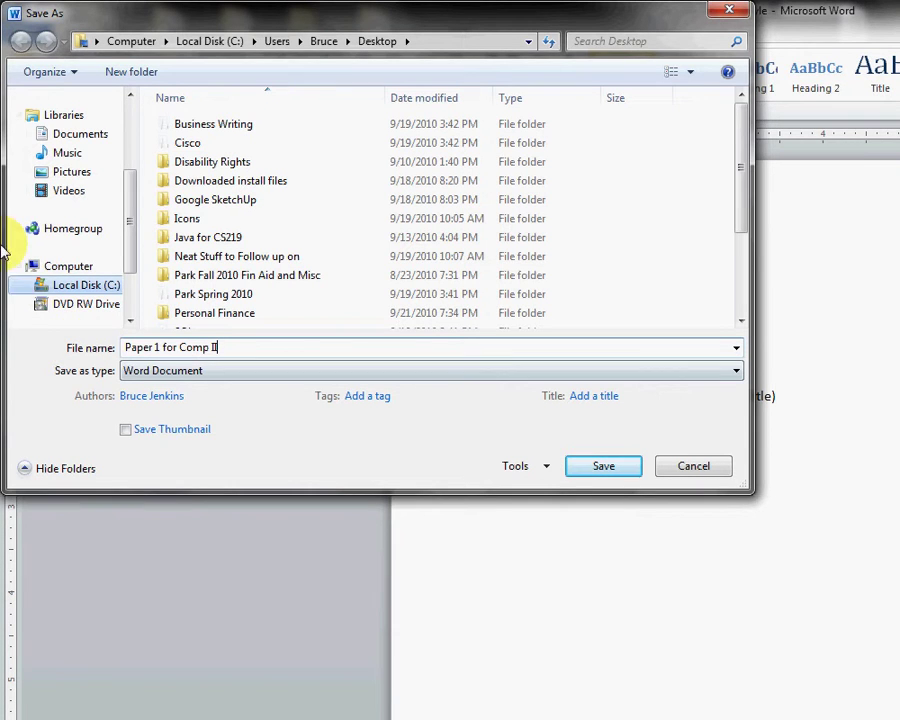
scroll(88, 122, up, 3)
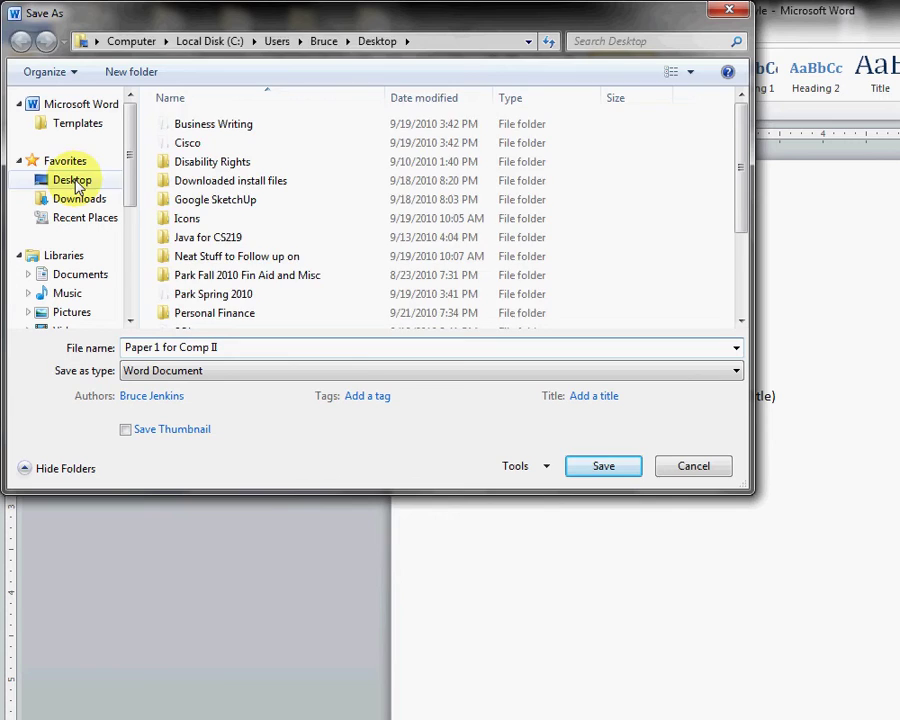
click(72, 180)
click(599, 470)
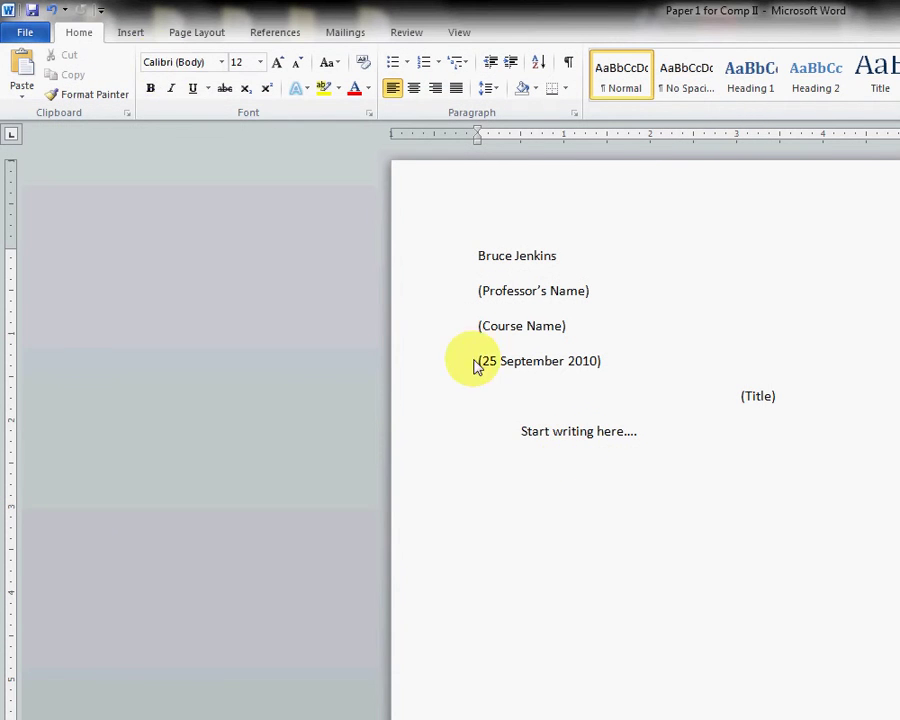